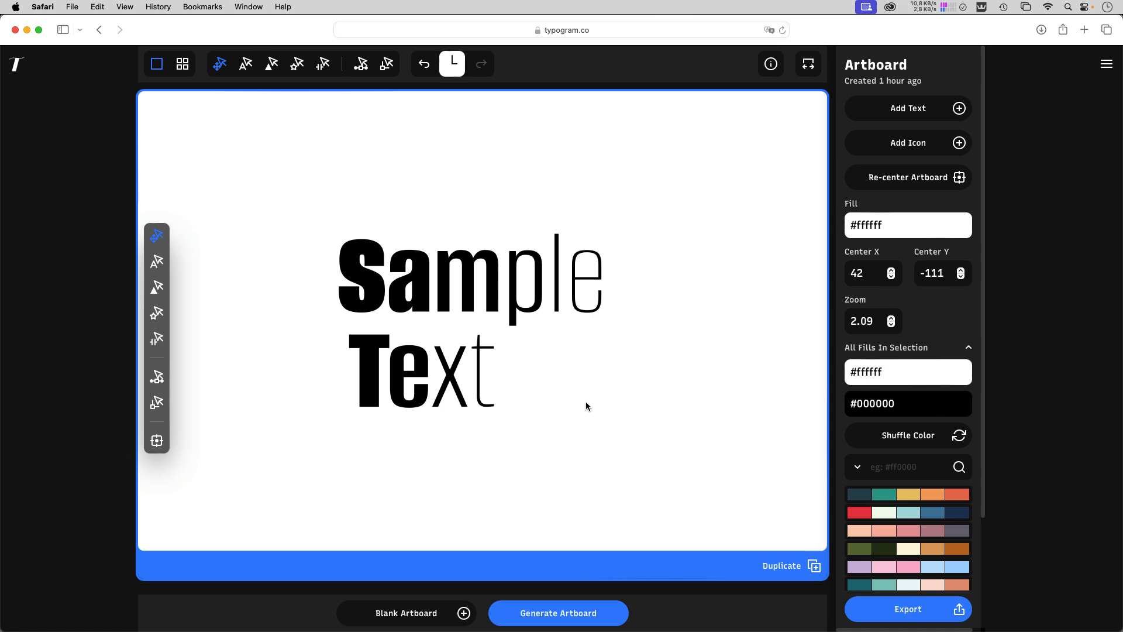
- Browse the palette pages and recolor the artboard from the first palette, giving a #264653 background with #f4a261 text
scroll(872, 462, "down", 3)
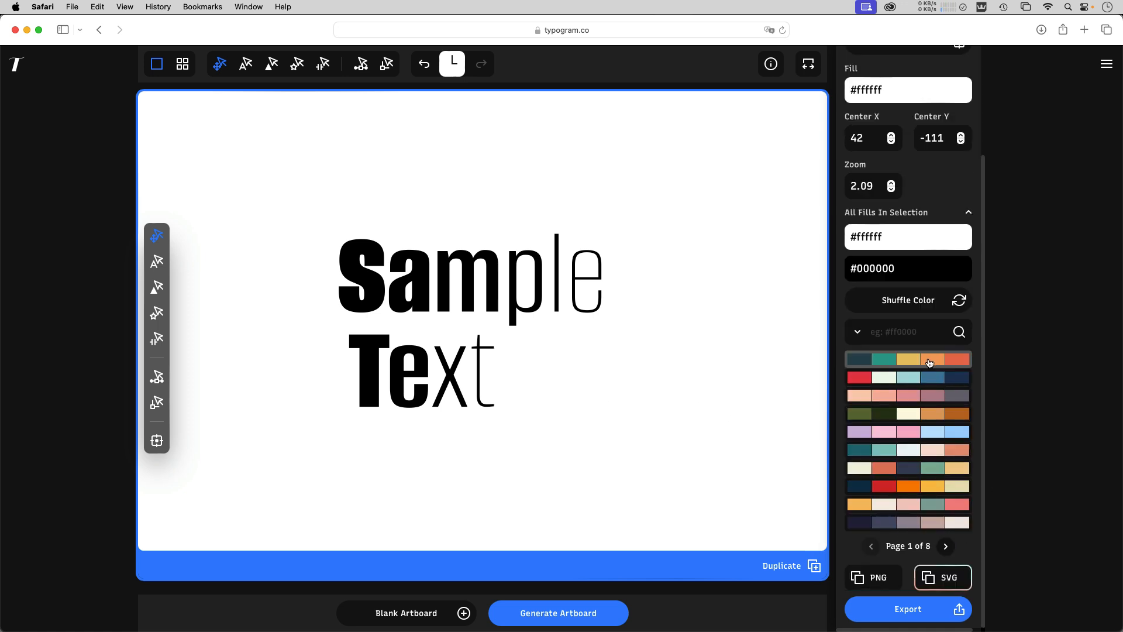
left_click(943, 549)
left_click(944, 548)
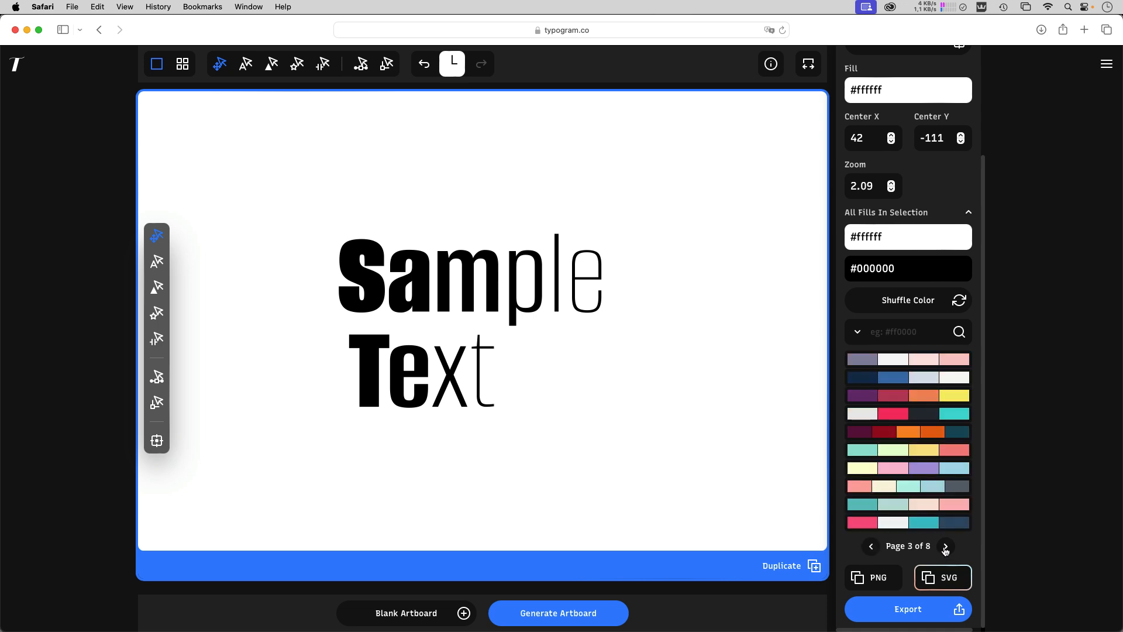
left_click(871, 547)
left_click(870, 547)
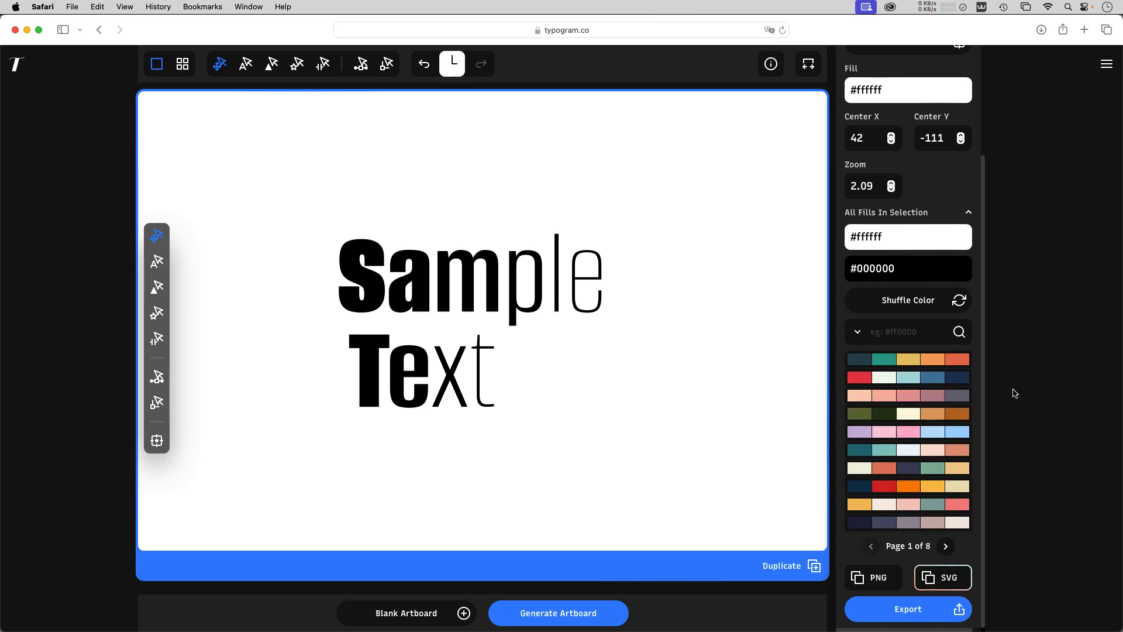
left_click(938, 365)
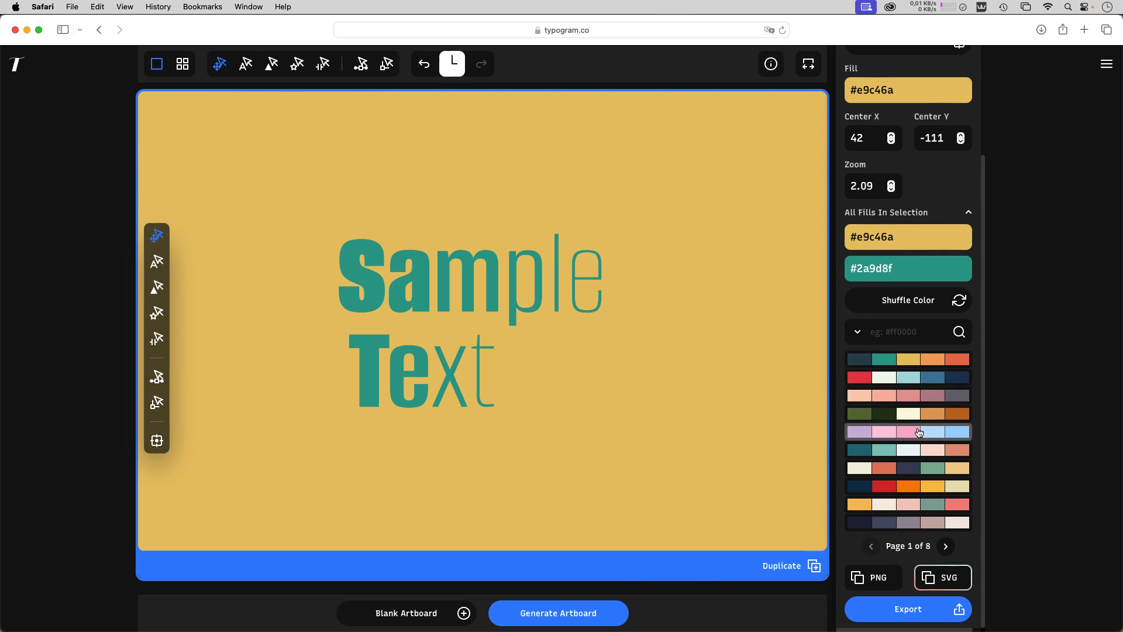
left_click(935, 359)
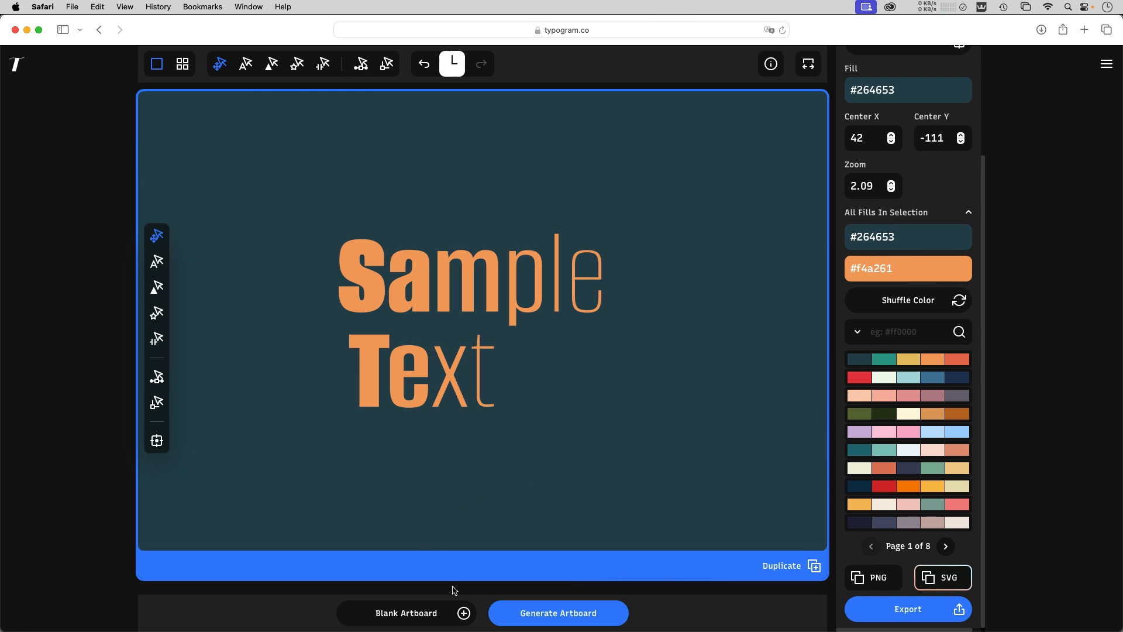
- Switch to Illustrator and create a magenta-filled rectangle about 185 × 140 mm over the two Lorem ipsum texts
left_click(514, 610)
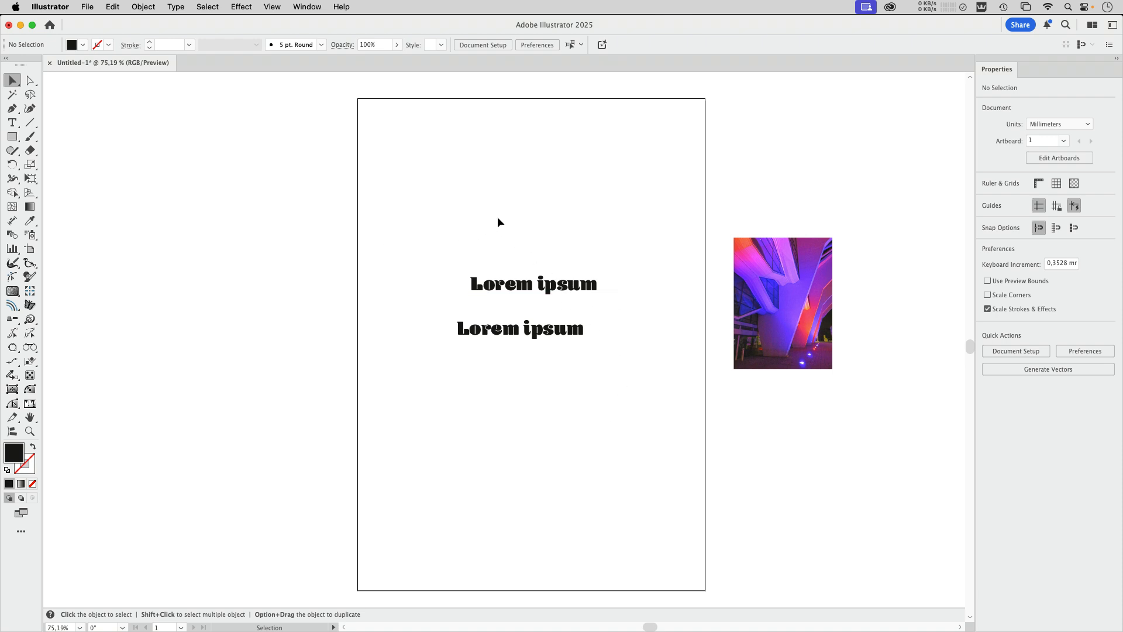
left_click(11, 138)
left_click_drag(389, 196, 696, 428)
left_click(82, 45)
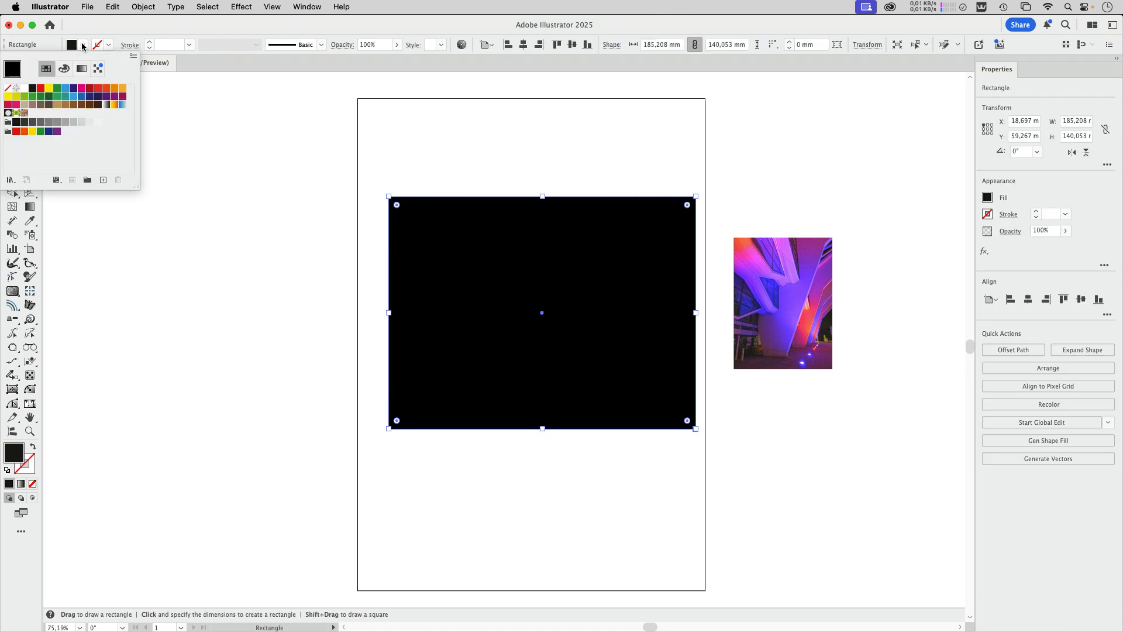
left_click(82, 88)
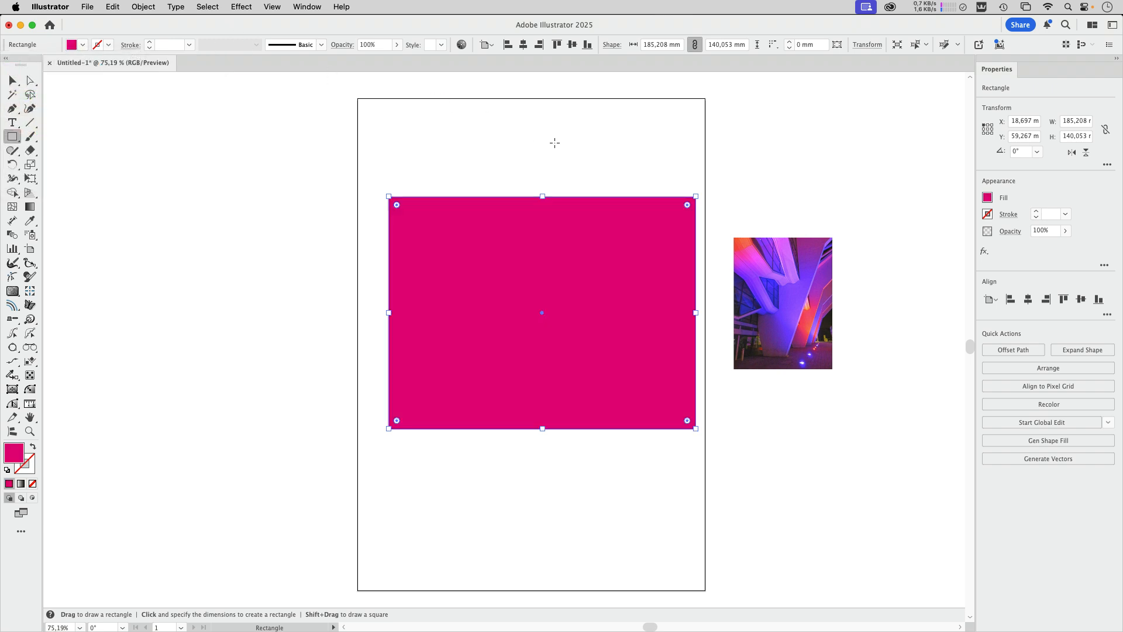
- Send the magenta rectangle to the back, behind the two Lorem ipsum texts, and deselect it
left_click(15, 79)
left_click(143, 6)
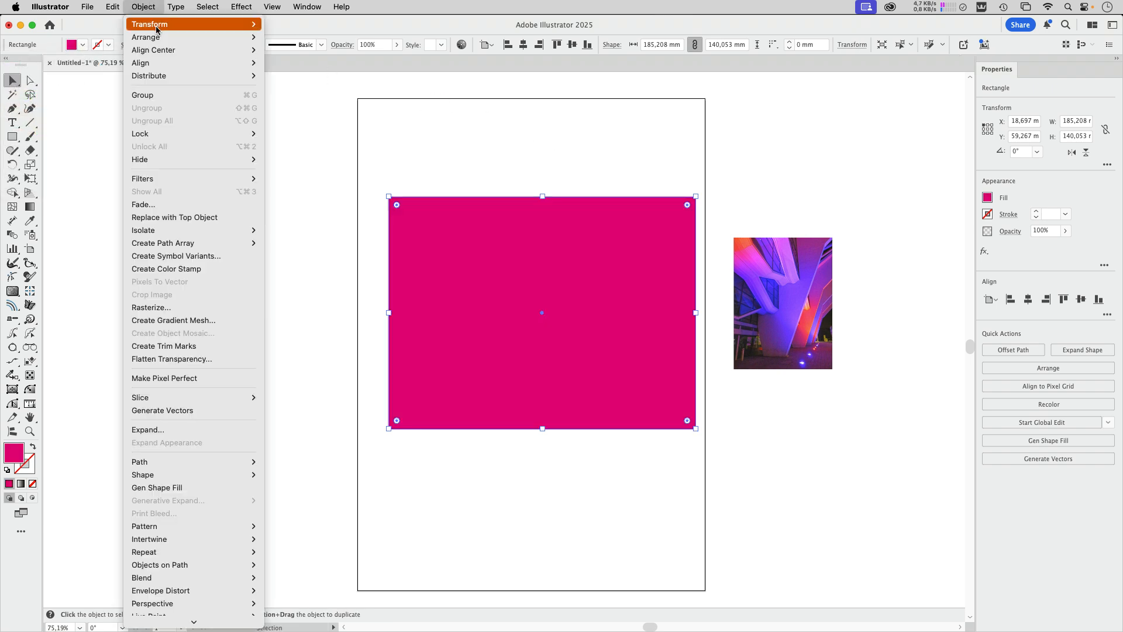
mouse_move(157, 39)
left_click(292, 76)
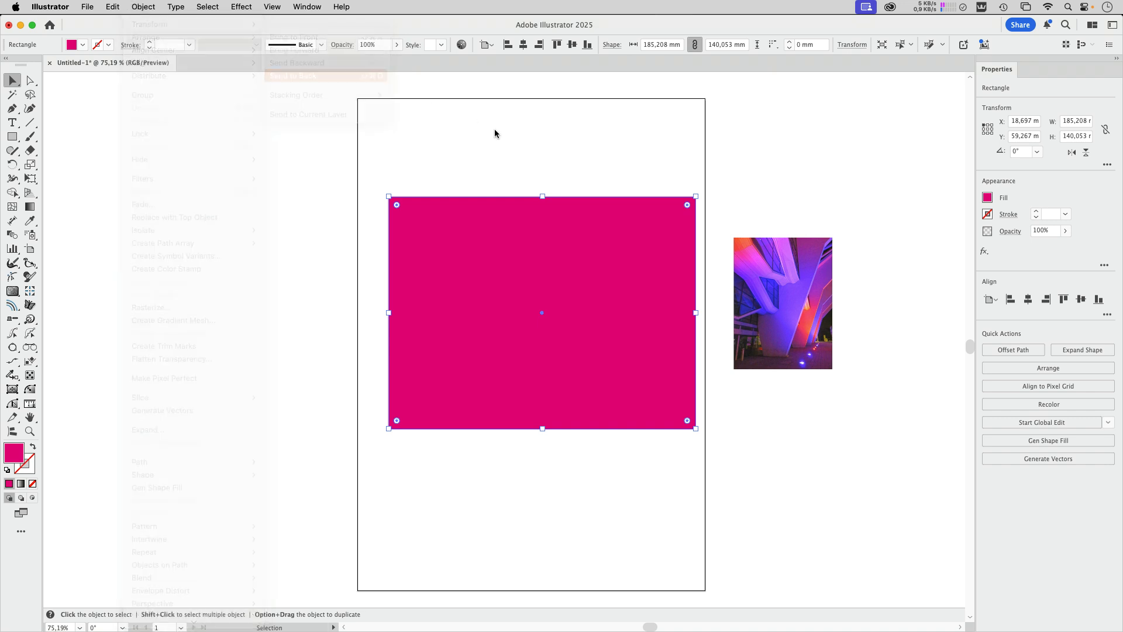
left_click(542, 155)
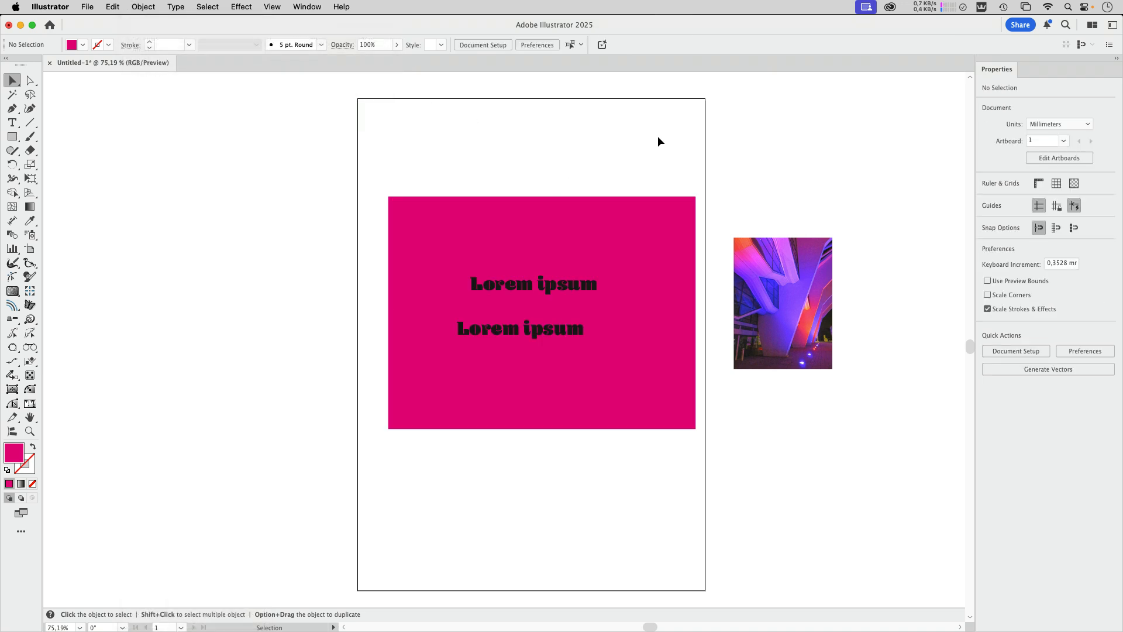
- Show the document swatches, look through the available swatch libraries and open the Fruit library from Foods
left_click(307, 6)
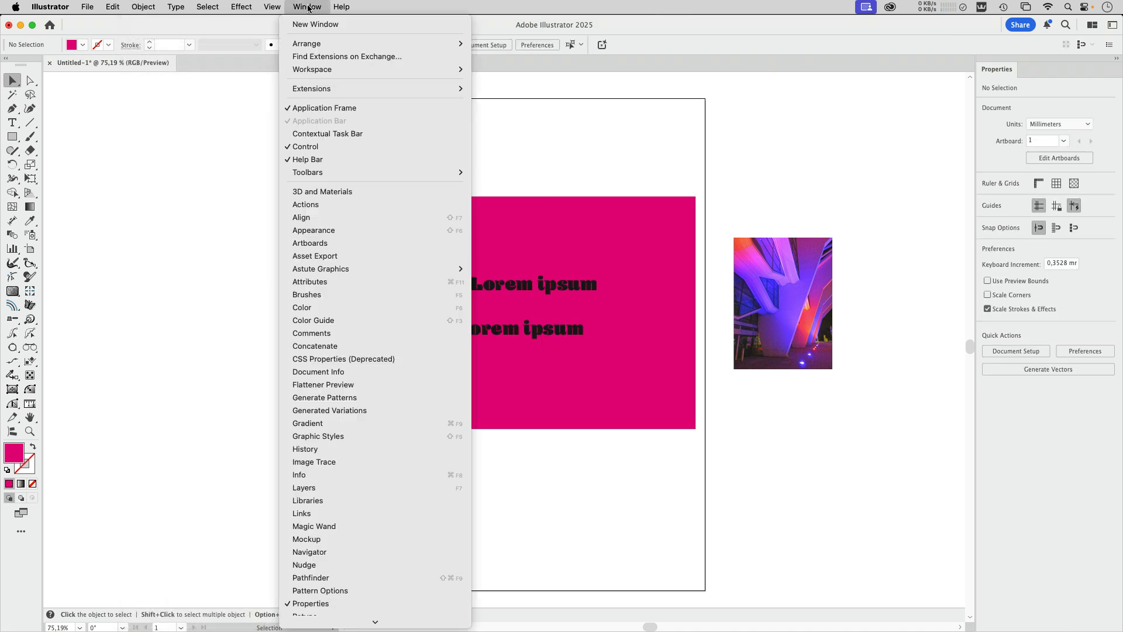
scroll(345, 588, "down", 5)
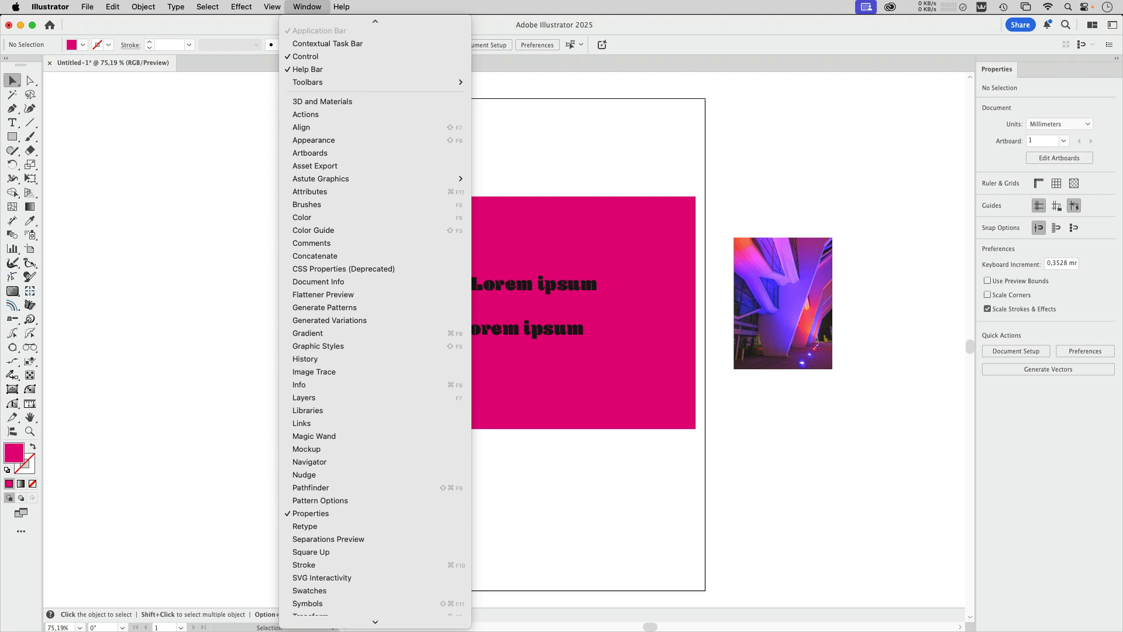
left_click(334, 539)
left_click(797, 343)
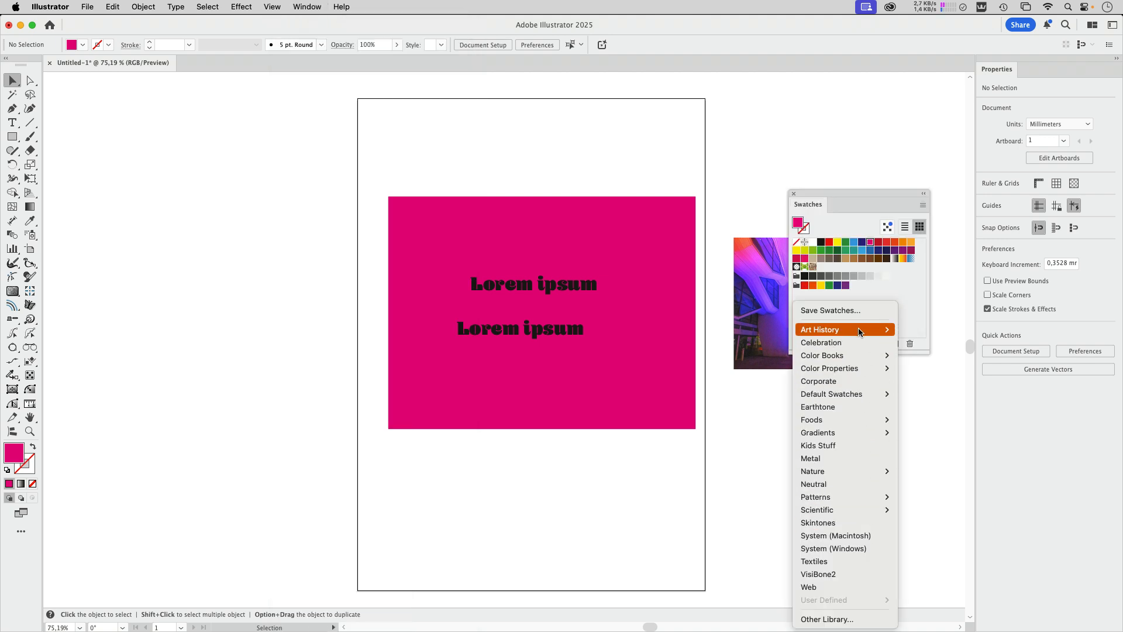
mouse_move(858, 331)
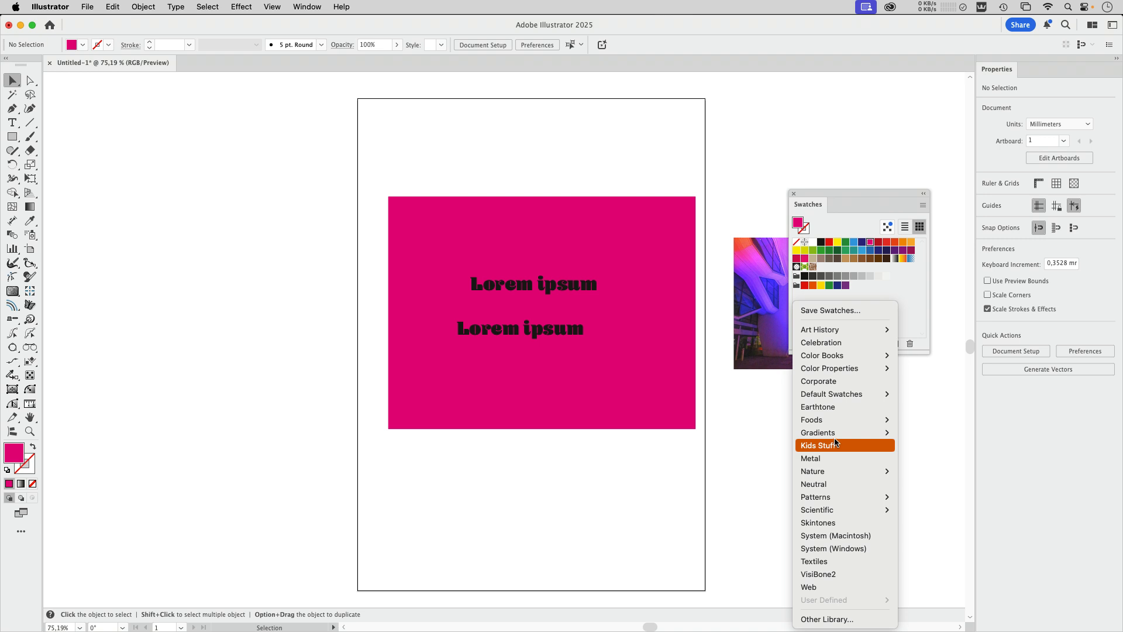
mouse_move(824, 513)
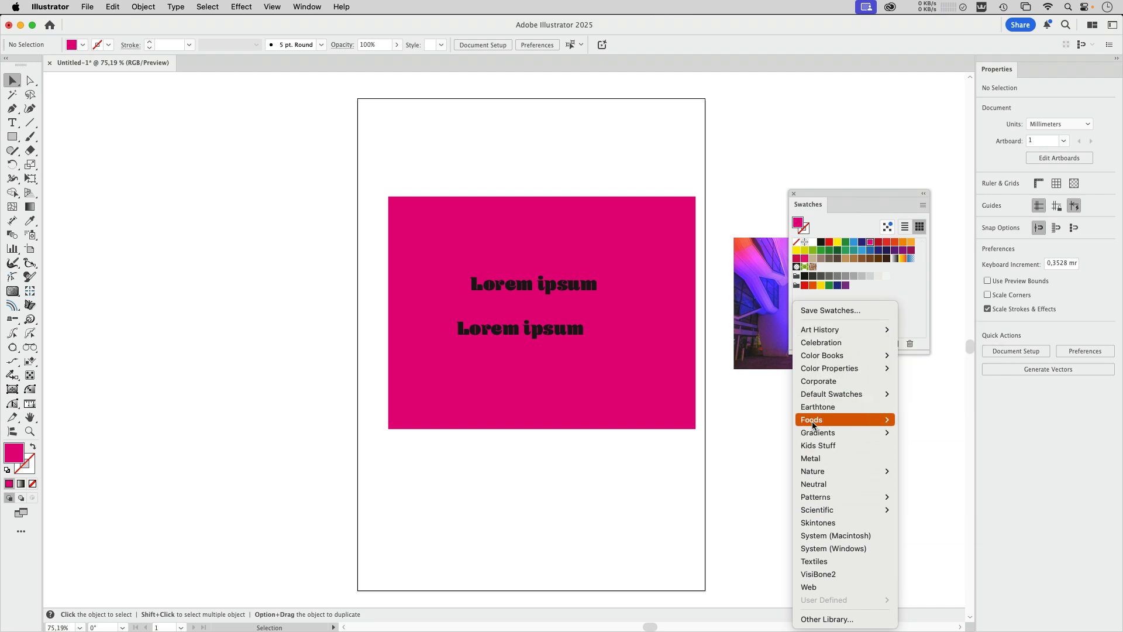
mouse_move(813, 425)
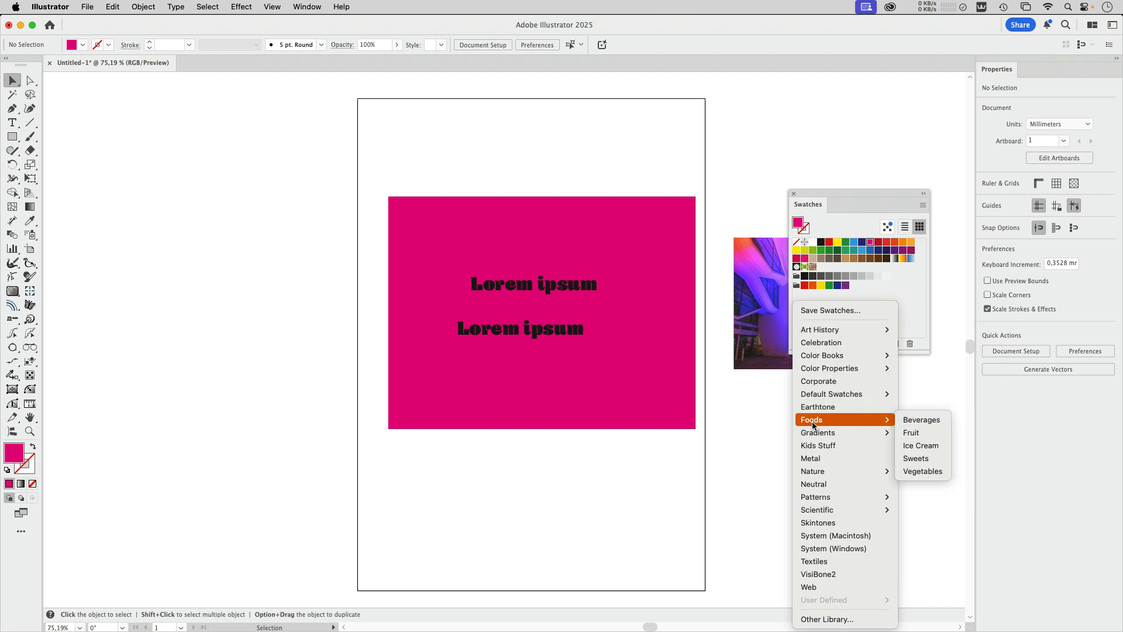
left_click(911, 433)
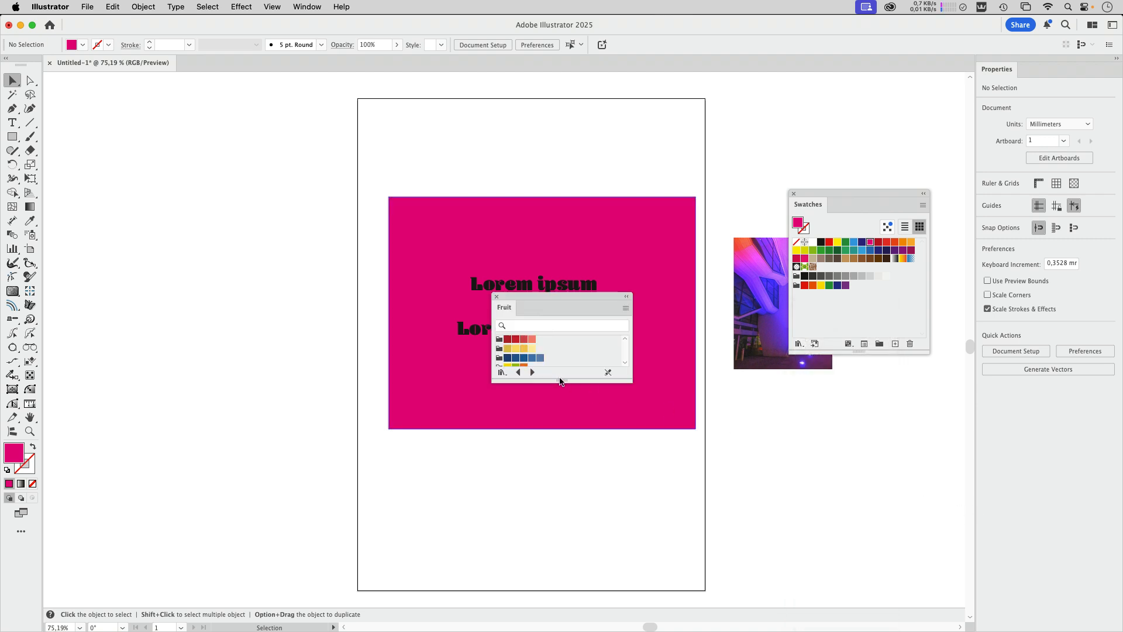
- Add the pale yellow-to-red and the green-yellow-orange-black color groups from the enlarged Fruit library to the document swatches, and close the library
left_click_drag(560, 380, 566, 551)
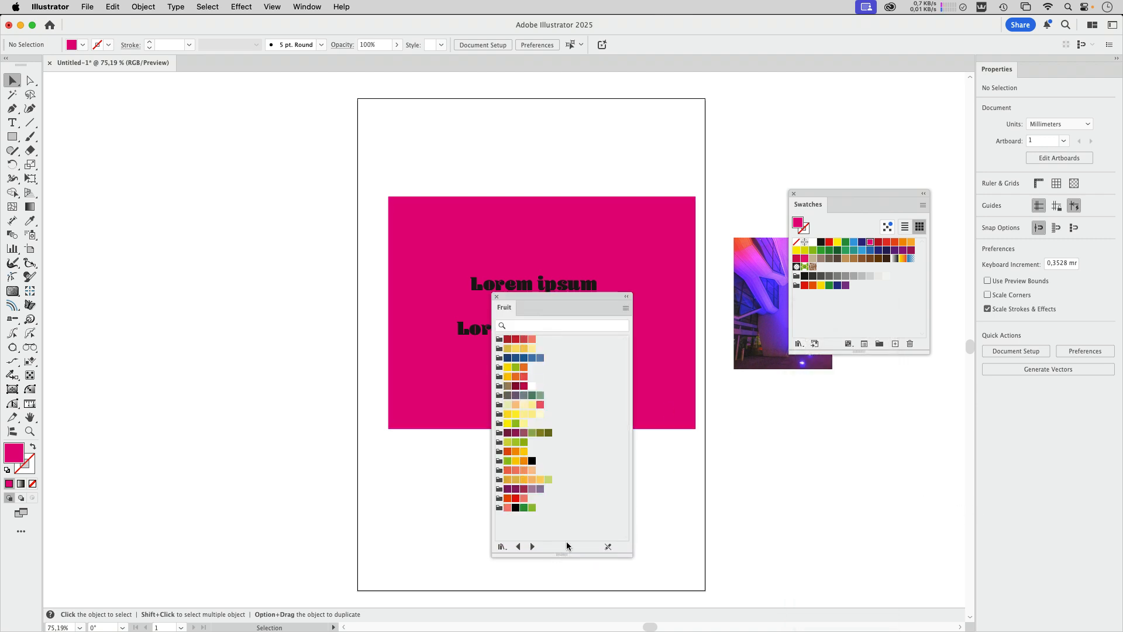
left_click(499, 405)
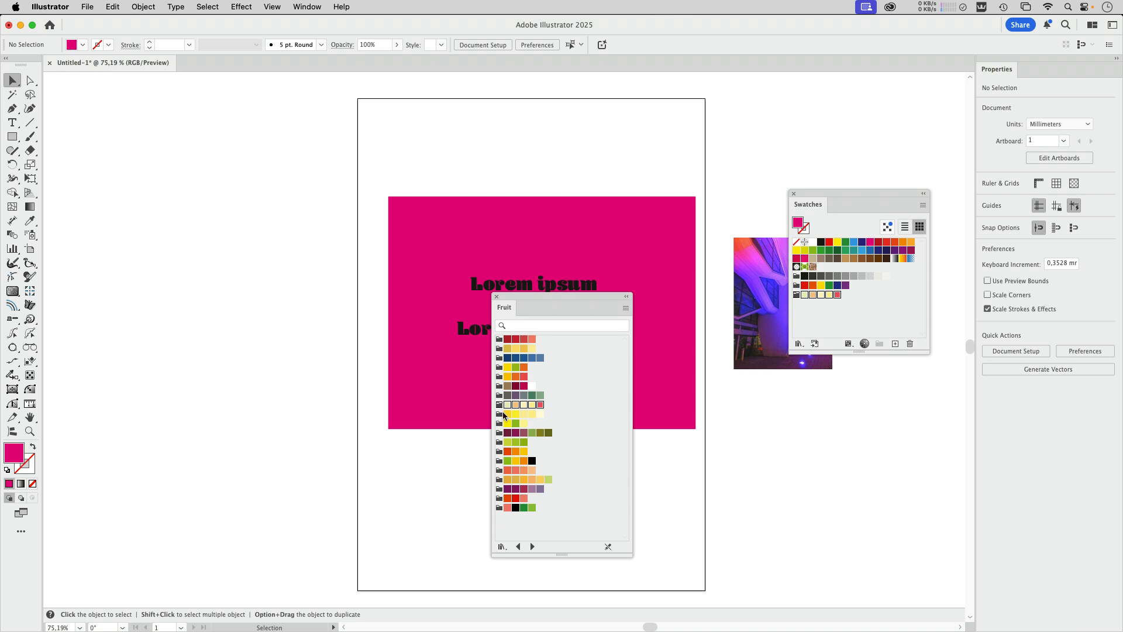
left_click(500, 461)
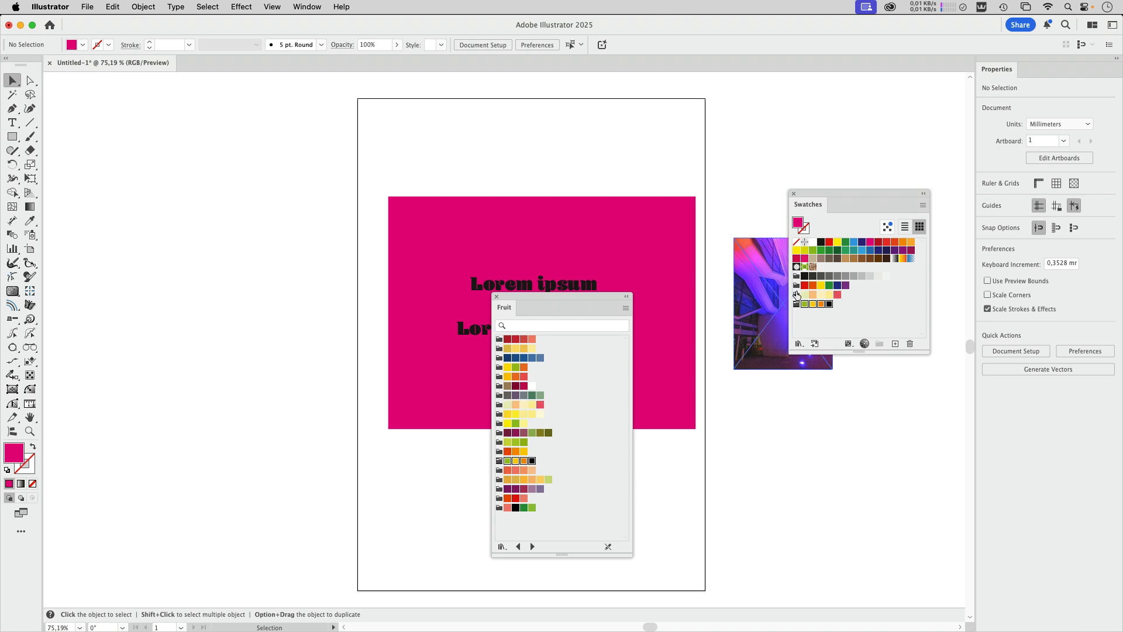
left_click(496, 297)
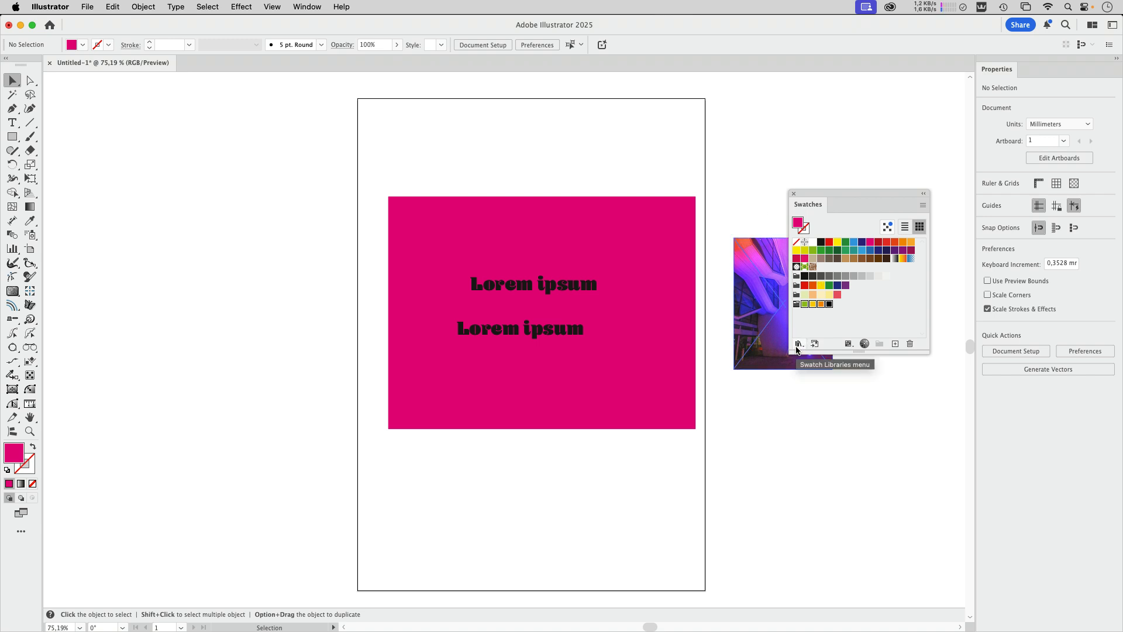
- Switch to Safari and bring the Adobe Color wheel page to the front
left_click(373, 619)
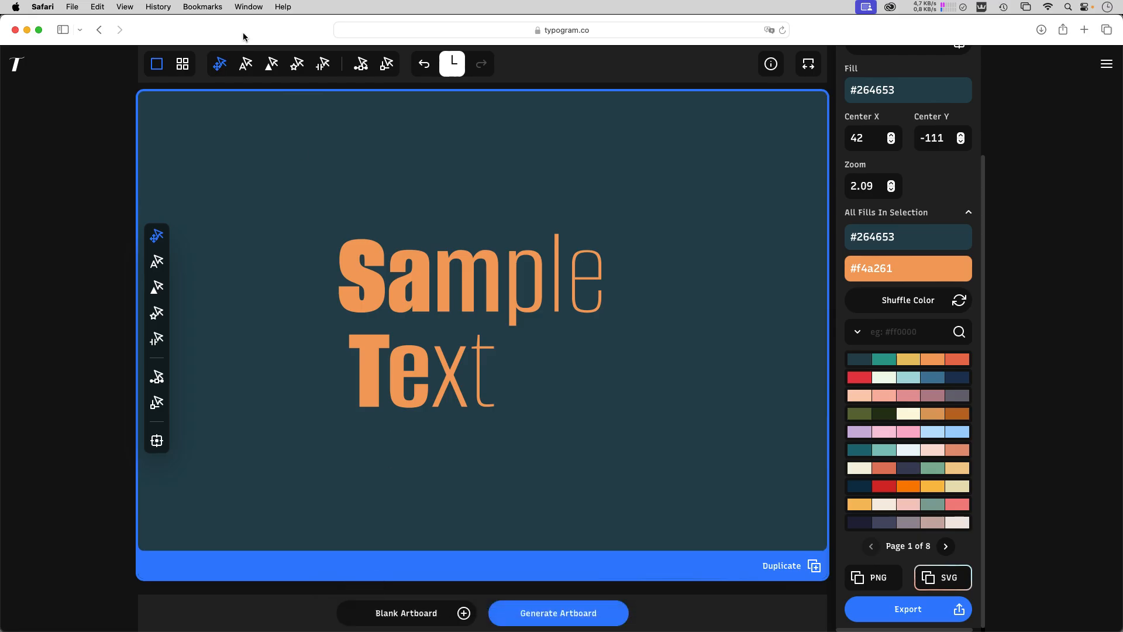
left_click(250, 7)
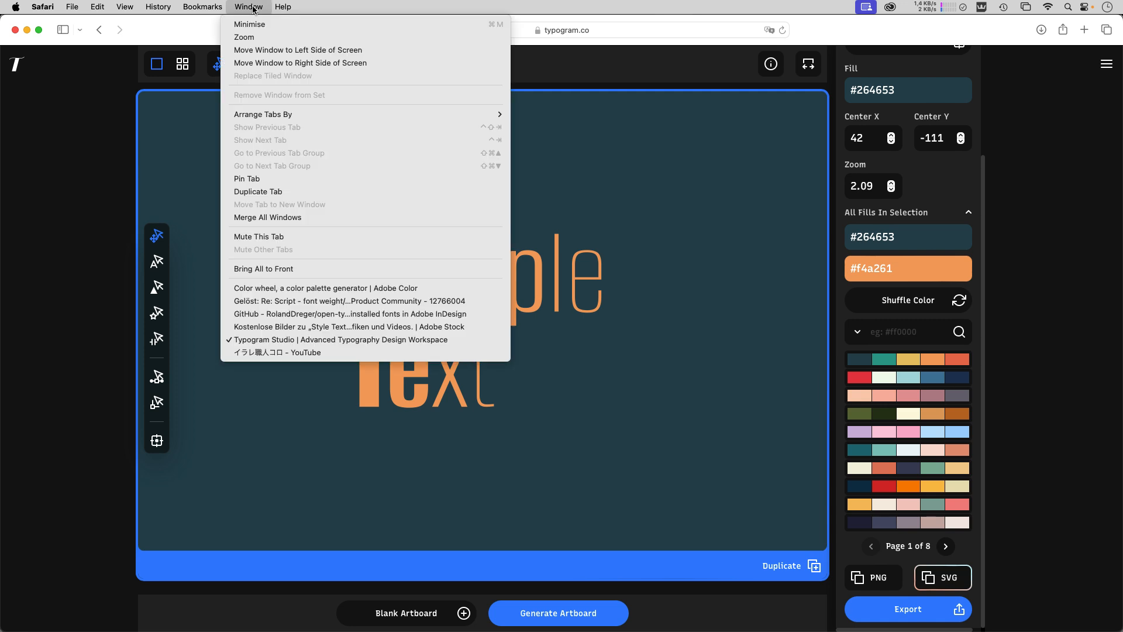
left_click(257, 288)
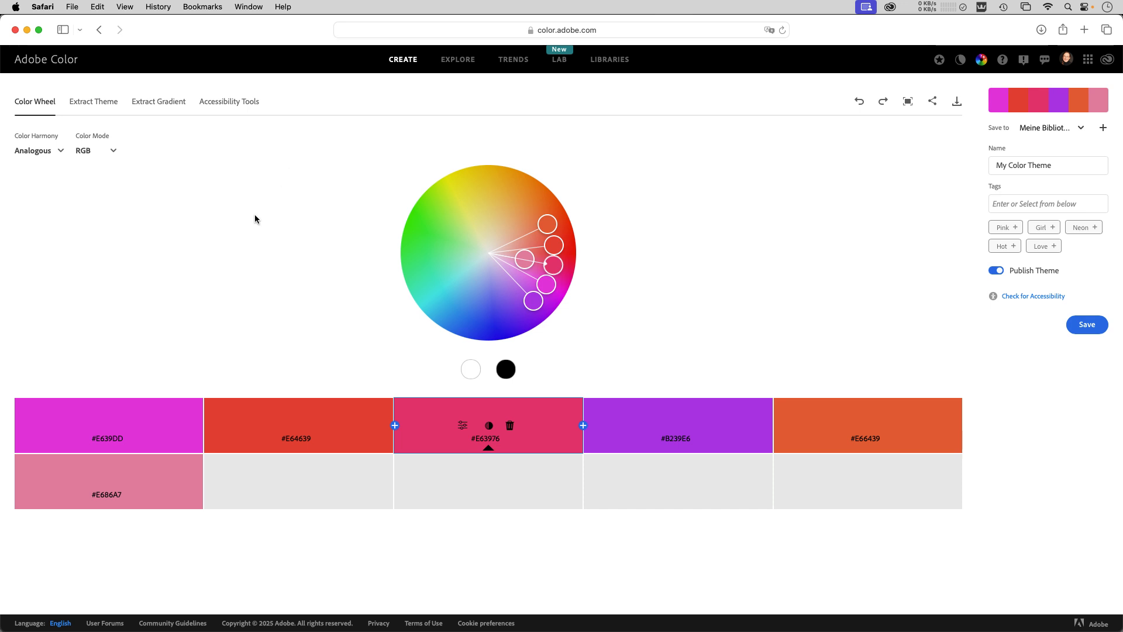
- Set the color harmony to Complementary and move the base color on the wheel to light blue #28D2FA
left_click(56, 156)
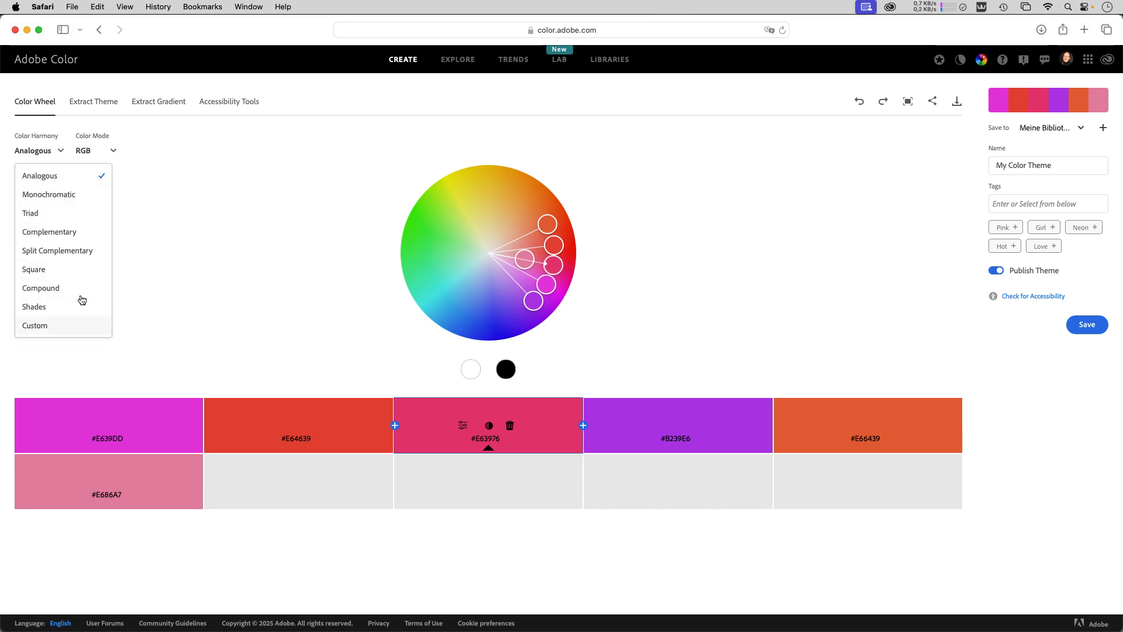
left_click(66, 234)
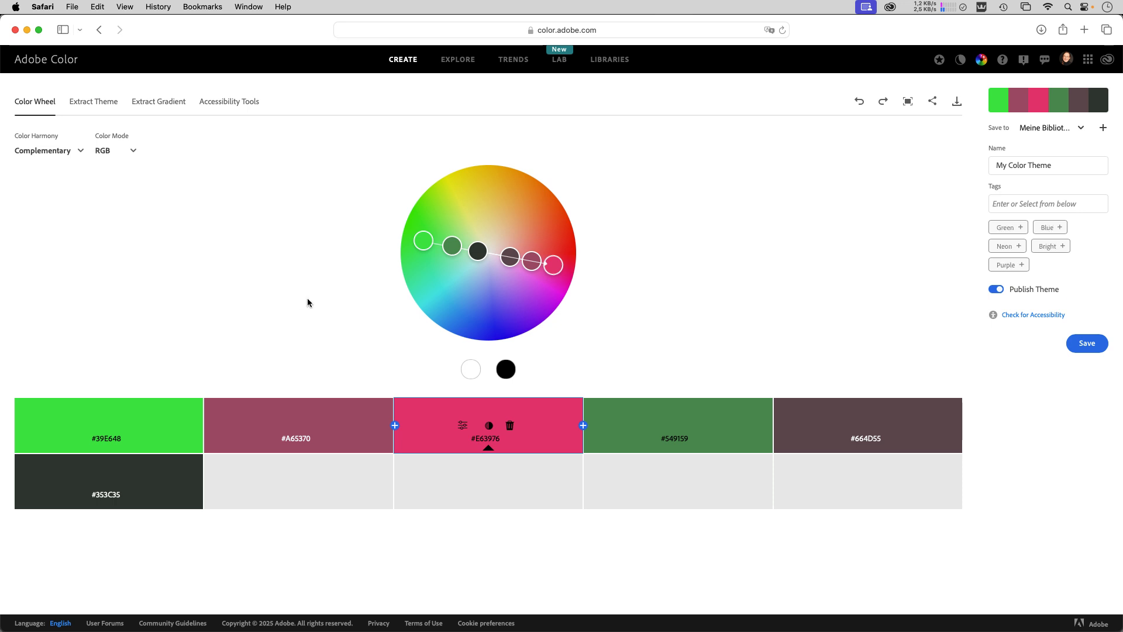
mouse_move(553, 265)
left_mouse_down()
mouse_move(527, 317)
mouse_move(554, 308)
mouse_move(546, 299)
mouse_move(479, 319)
mouse_move(439, 307)
left_mouse_up()
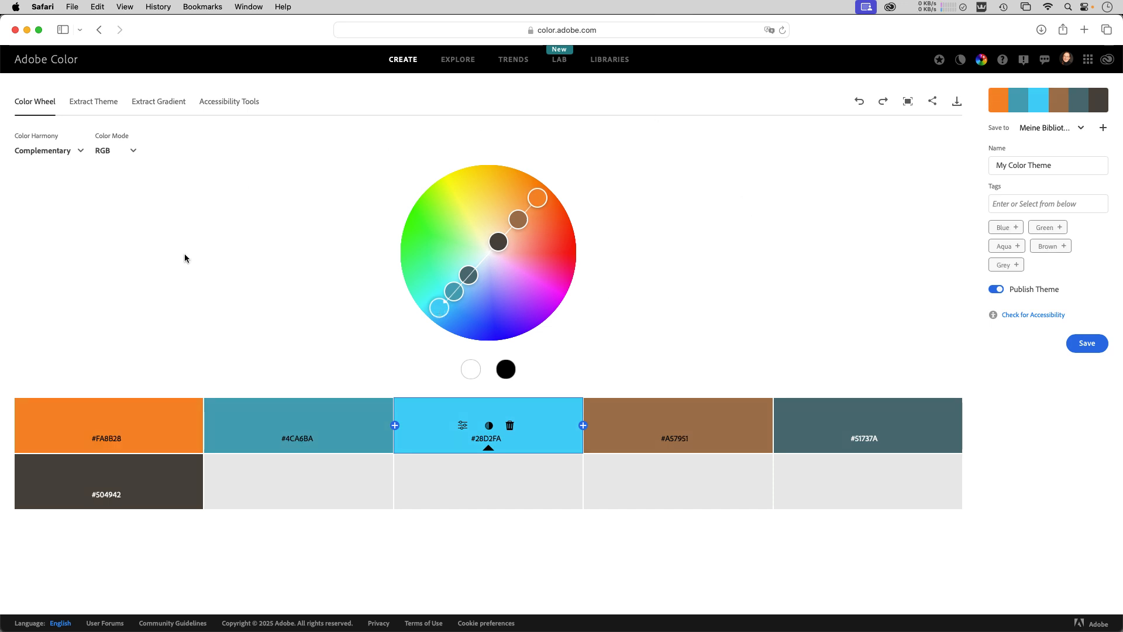
- Extract a color theme from the image Untitled-1.jpg in the Photoshop generate bleed folder on the Desktop
left_click(100, 104)
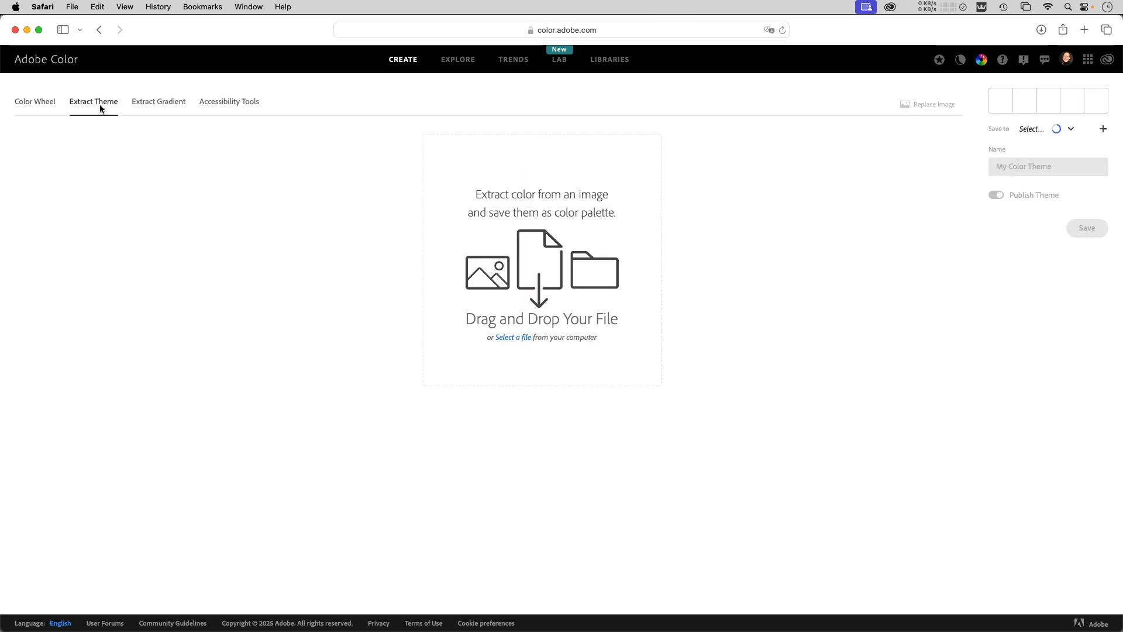
left_click(514, 338)
scroll(513, 360, "down", 3)
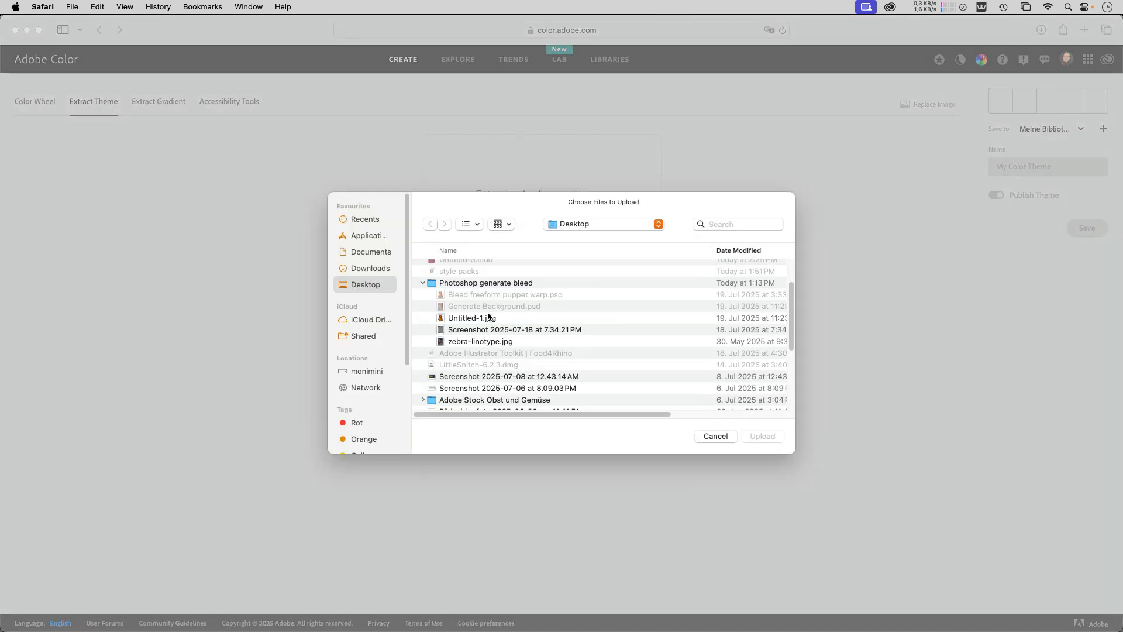
left_click(489, 318)
left_click(762, 436)
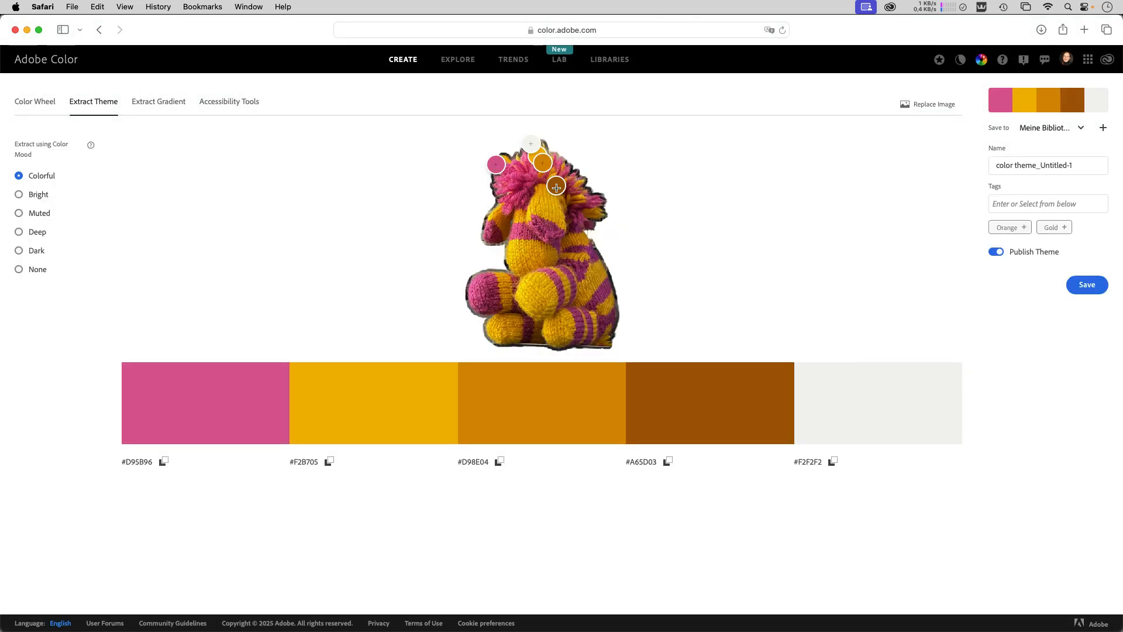
- Reposition three color samples on the knitted toy to pick purple #8E2B63, yellow #EBAD00 and dark maroon #4F0713
left_click_drag(556, 185, 579, 269)
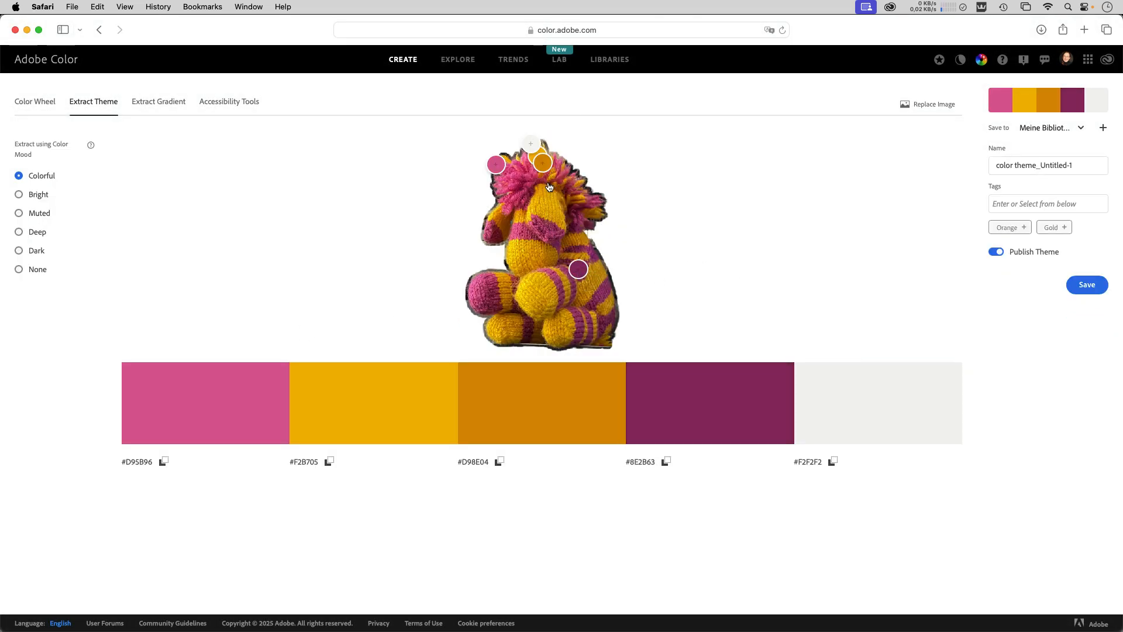
left_click_drag(543, 162, 526, 254)
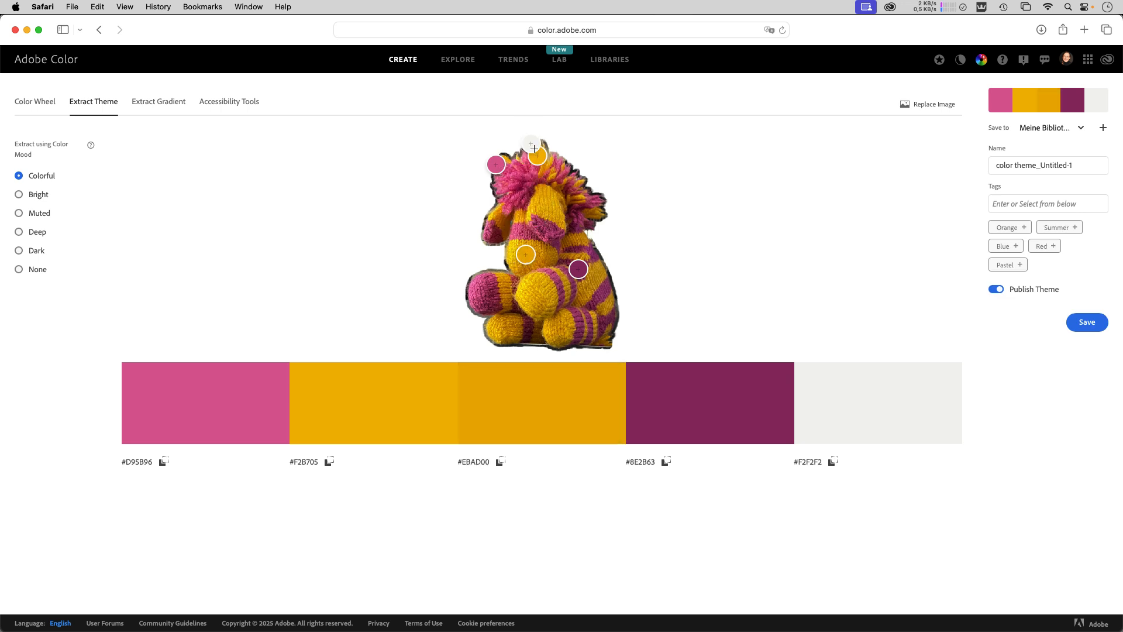
left_click_drag(533, 148, 576, 227)
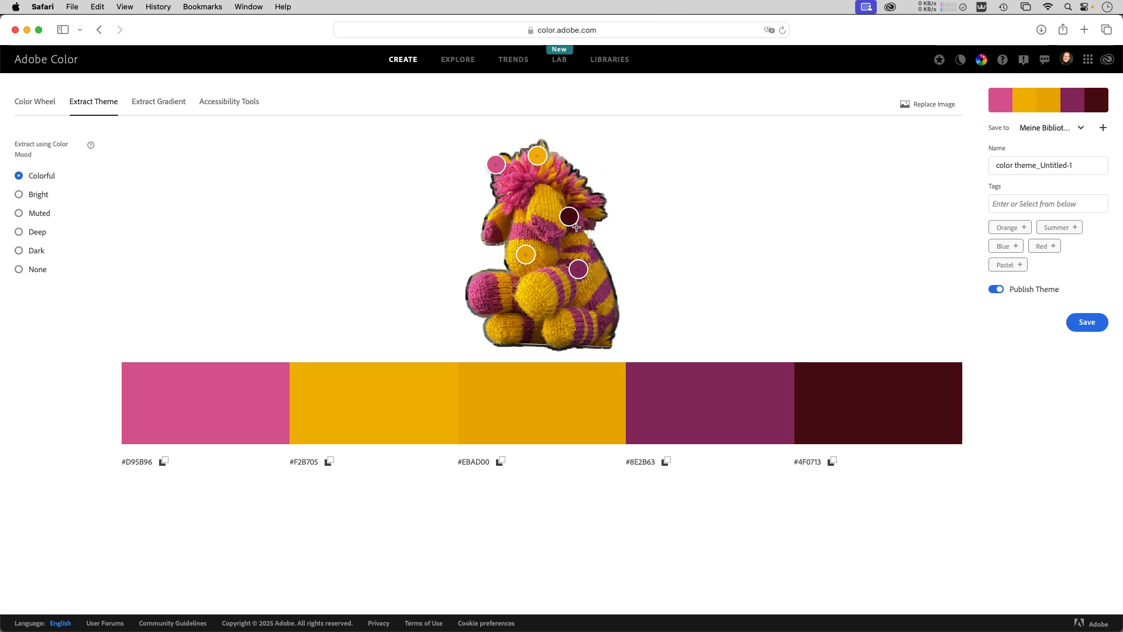
- Extract a gradient from the same knitted toy image
left_click(164, 115)
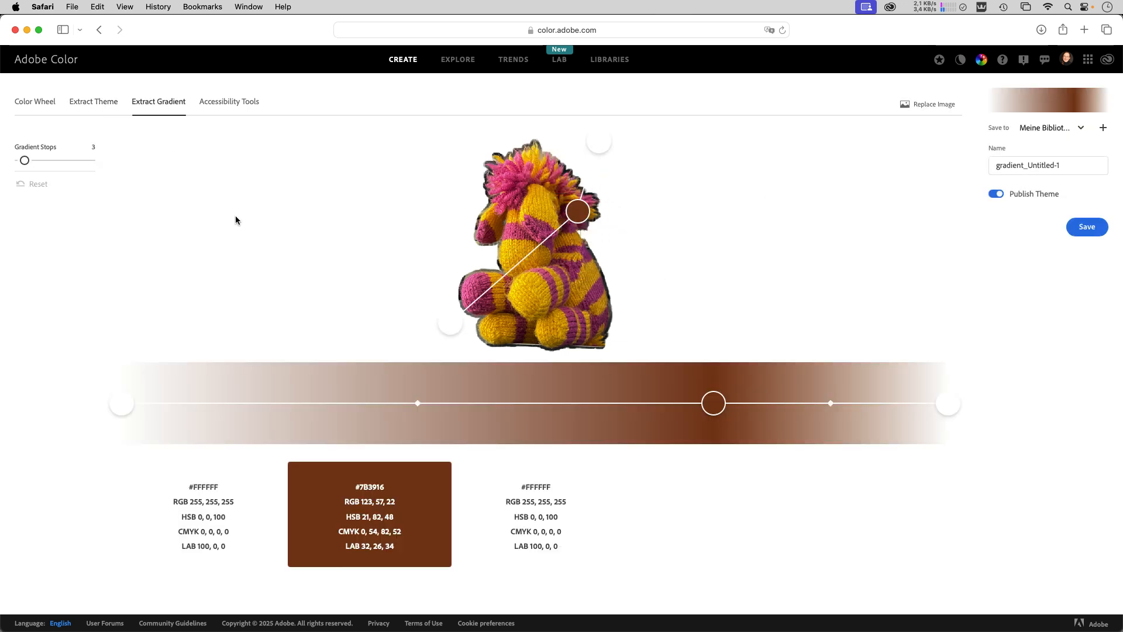
- Open the Contrast Checker among the accessibility tools and view which other accessibility checks are available
left_click(229, 109)
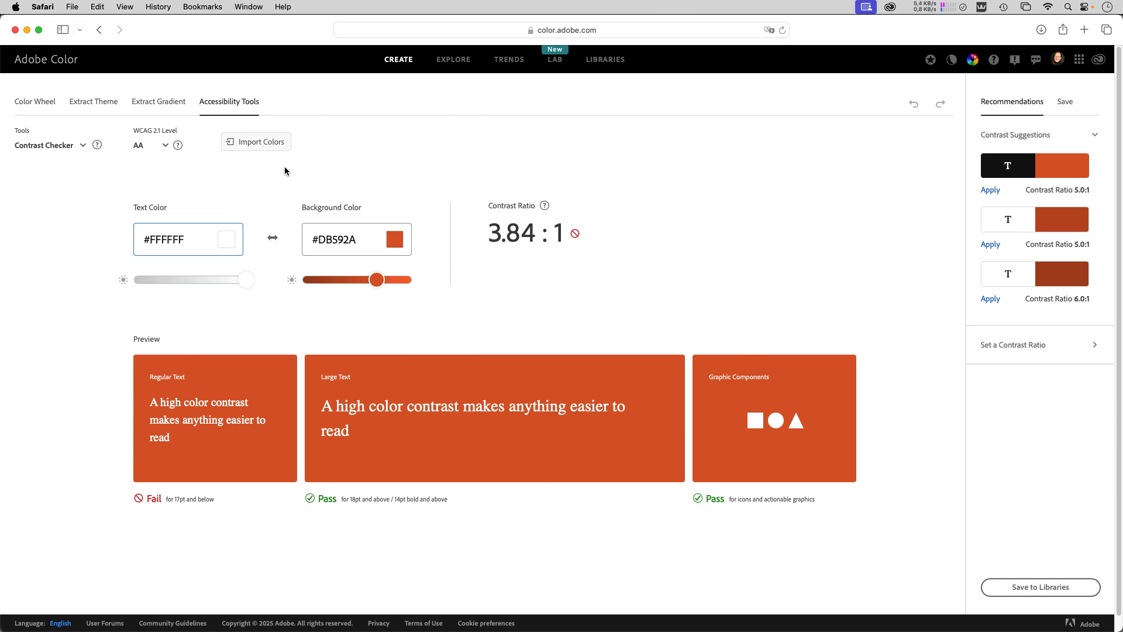
left_click(82, 147)
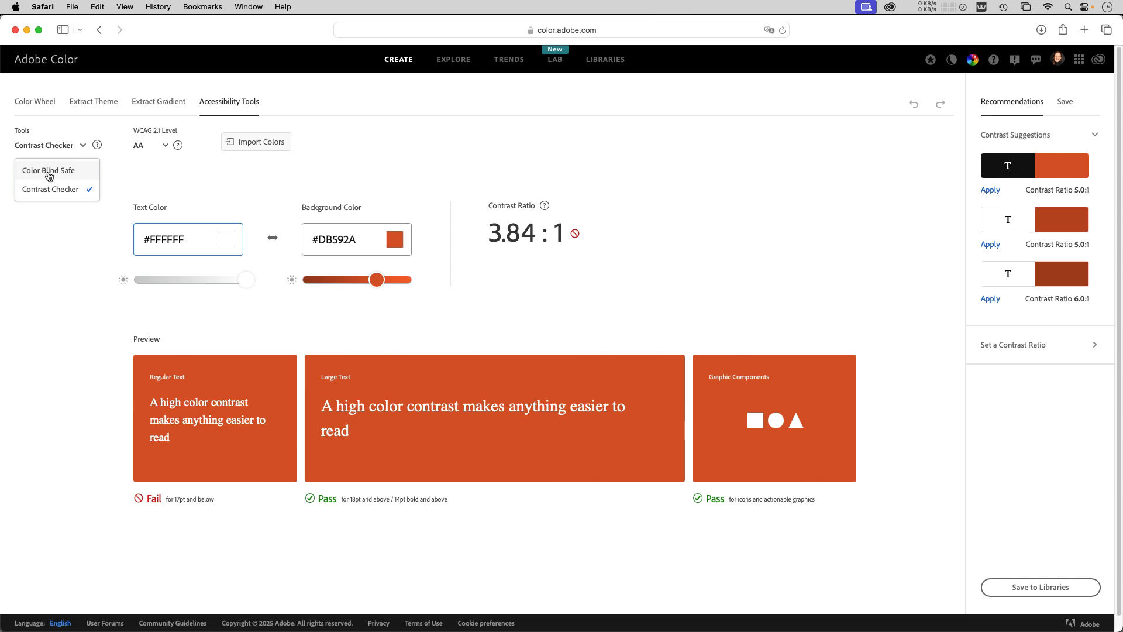
left_click(231, 175)
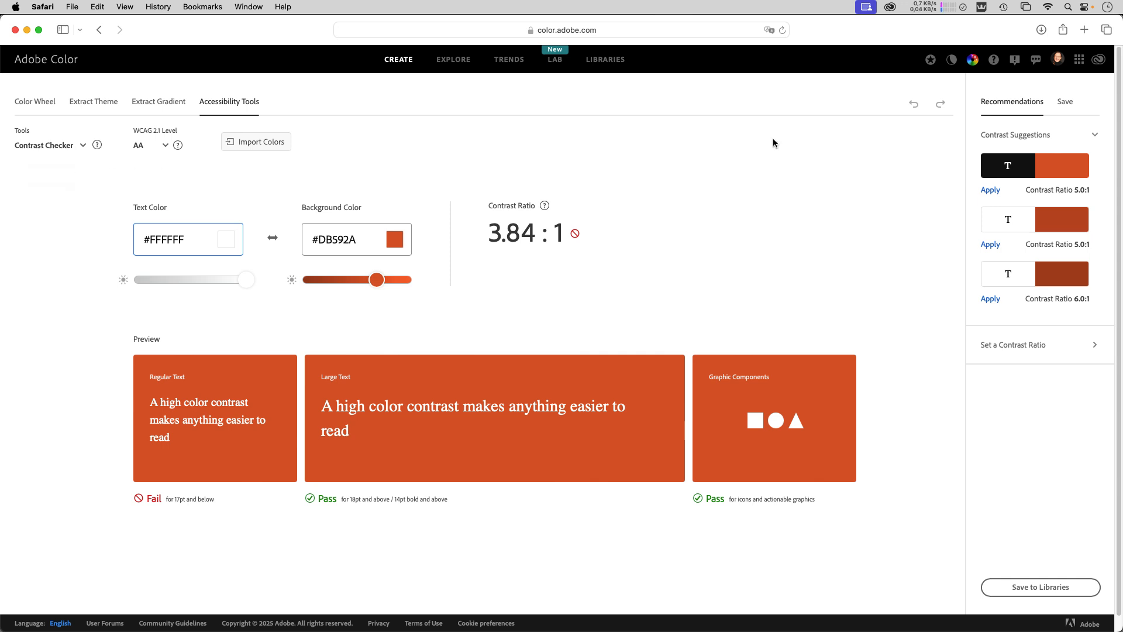
- Switch to Creative Cloud and view the options for sending the Capture mobile app link without sending it
left_click(891, 9)
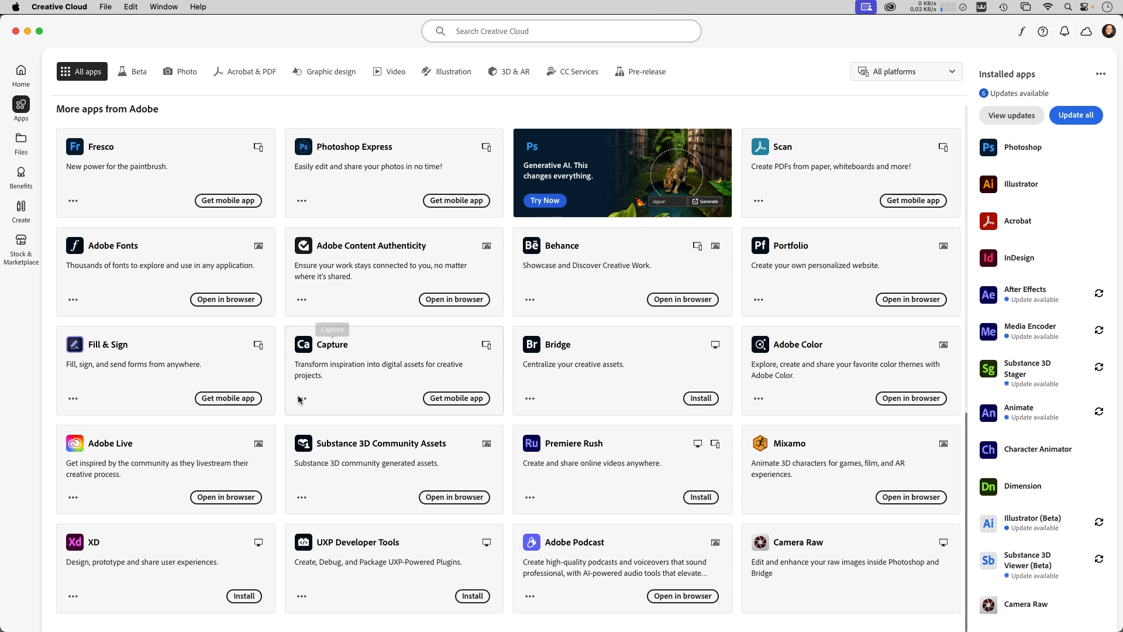
left_click(457, 399)
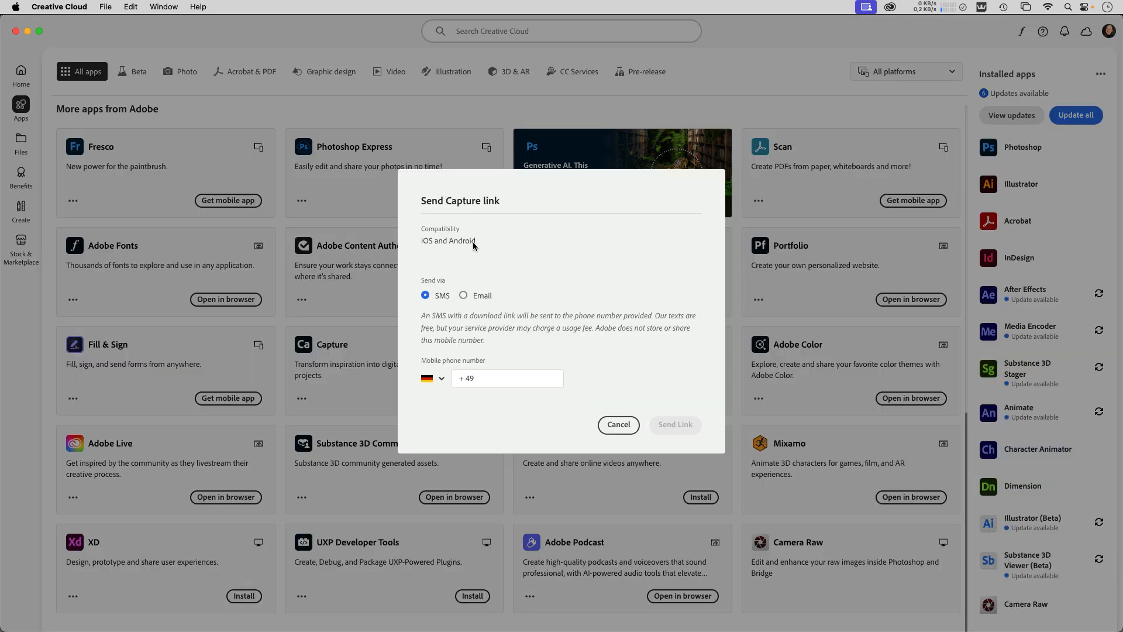
left_click(618, 424)
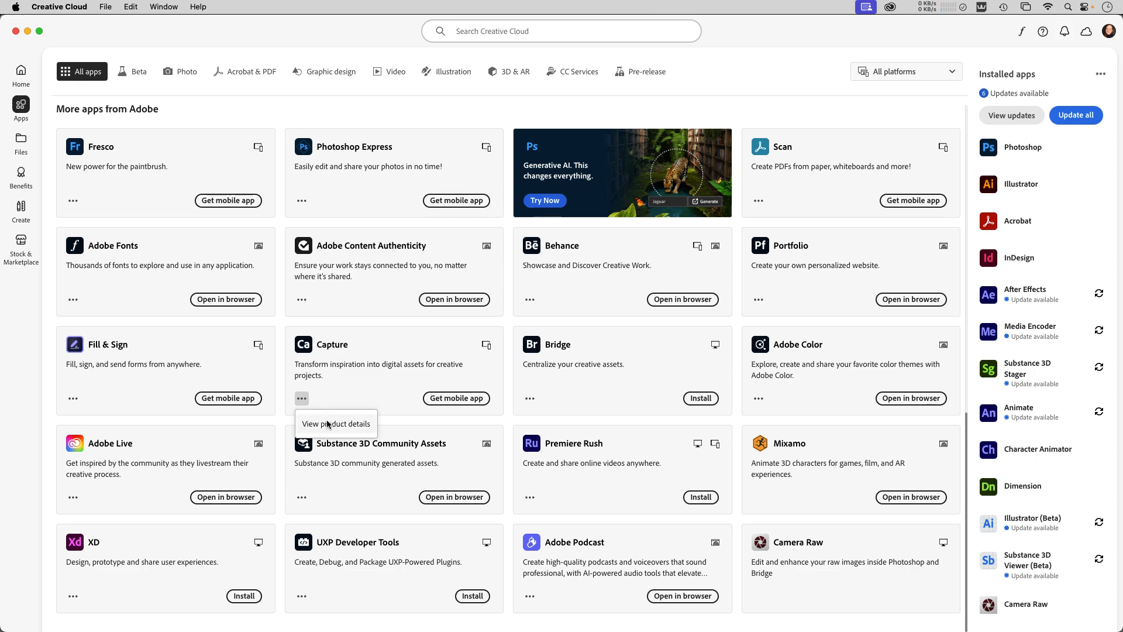
- Review the Capture product details, including its main uses and tutorials, and put the Creative Cloud window away
left_click(302, 400)
scroll(306, 386, "down", 6)
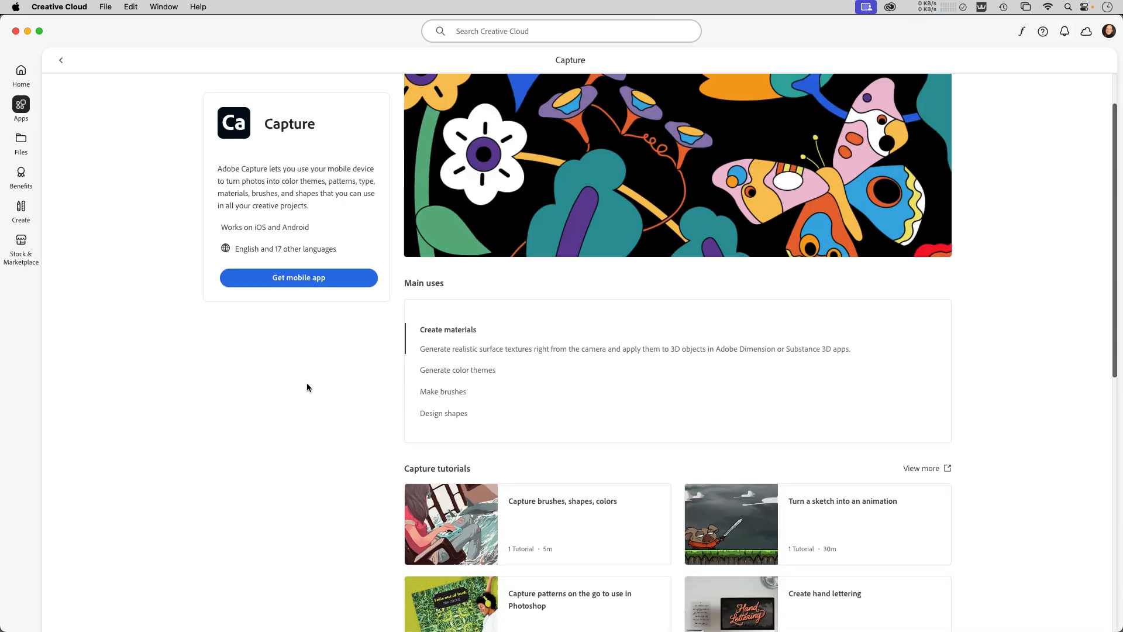
scroll(371, 328, "up", 4)
scroll(374, 314, "up", 3)
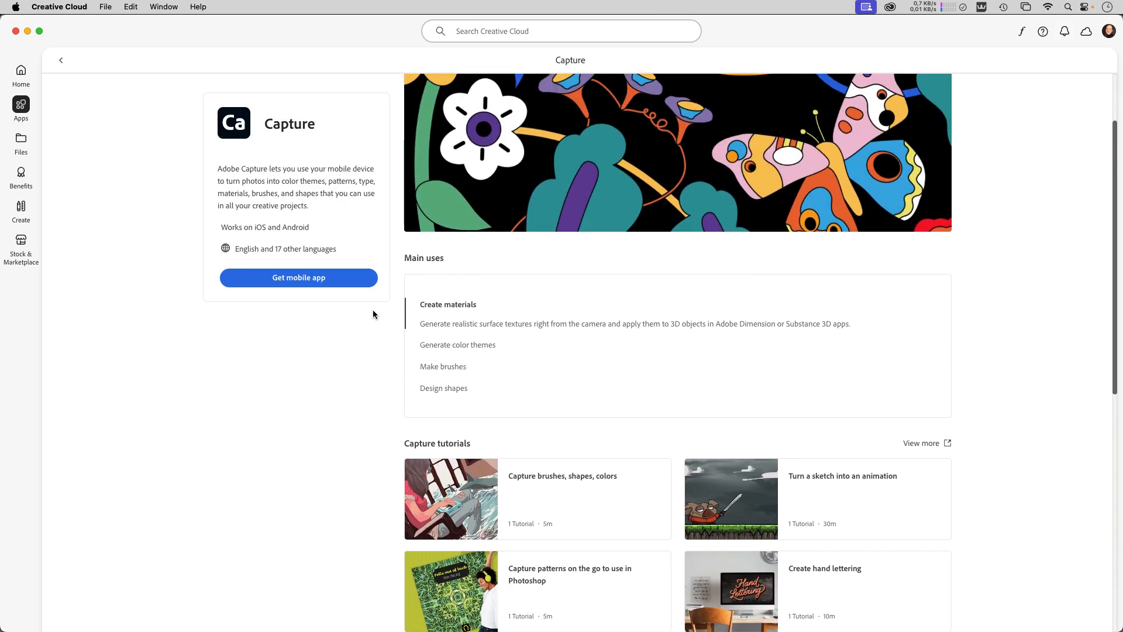
scroll(553, 346, "down", 5)
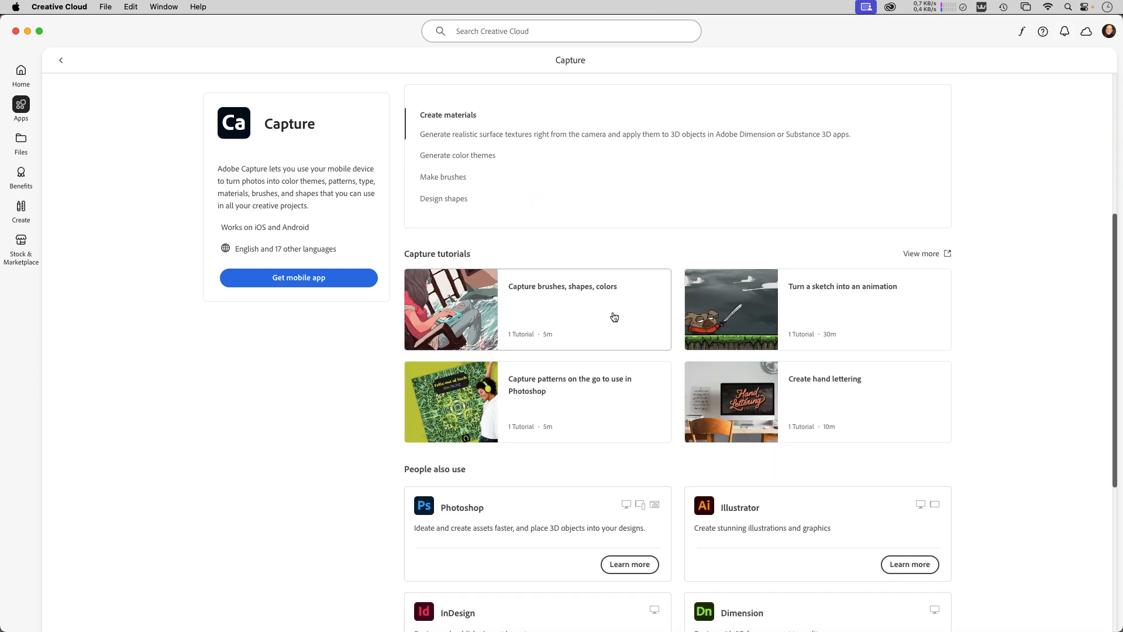
scroll(611, 313, "up", 5)
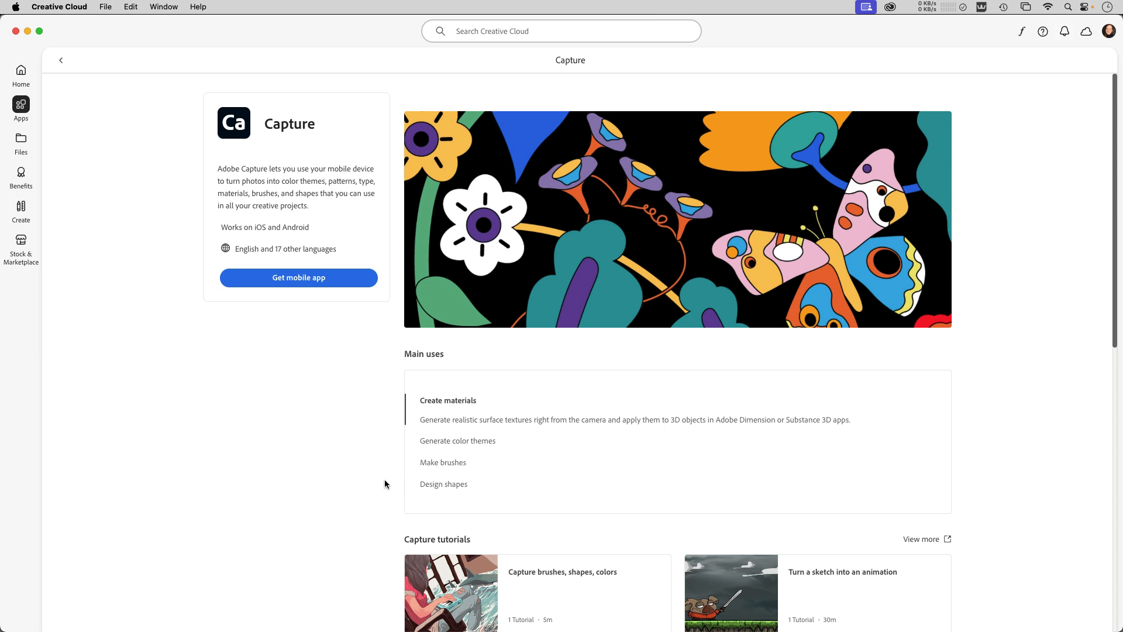
left_click(445, 467)
left_click(27, 31)
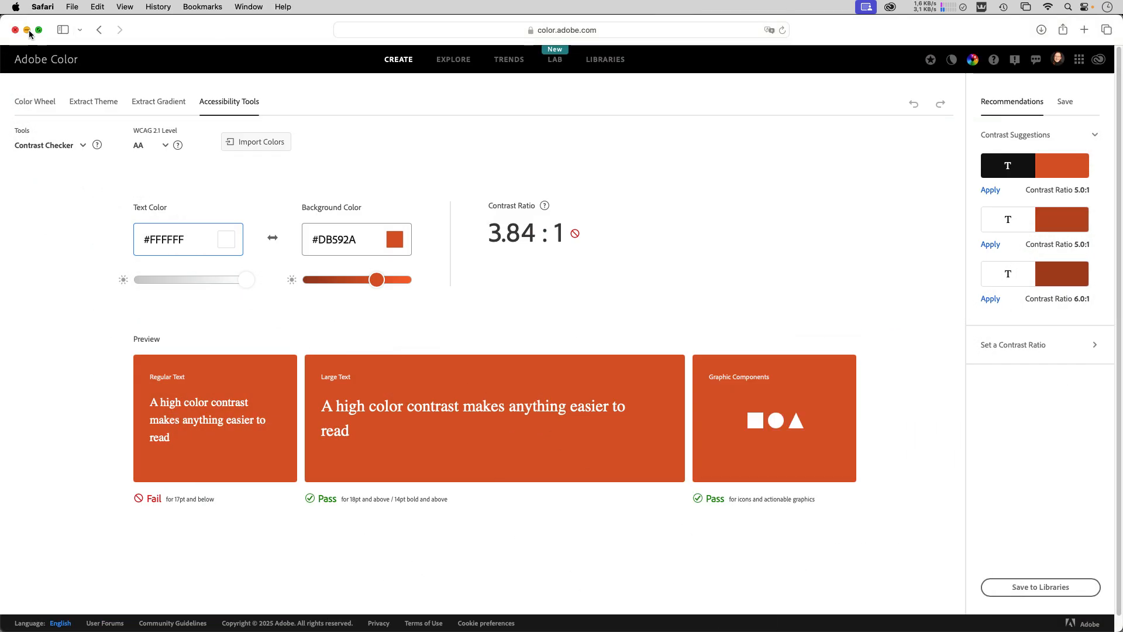
- Switch to Illustrator, move the Swatches panel off the photo, and select the pink rectangle with both Lorem ipsum texts
mouse_move(497, 625)
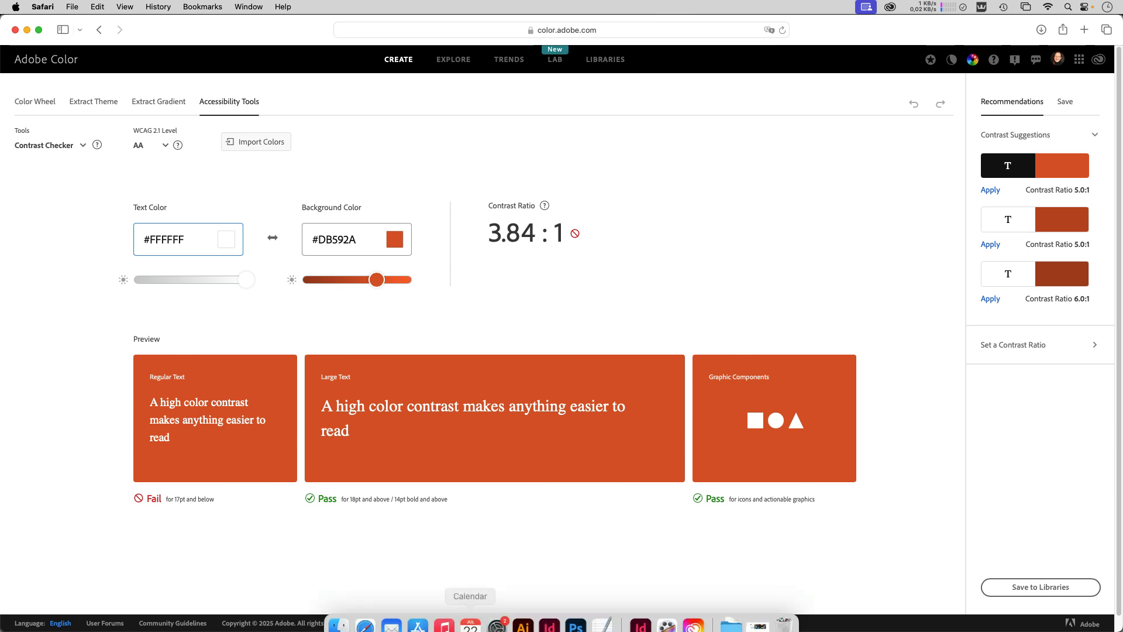
left_click(531, 618)
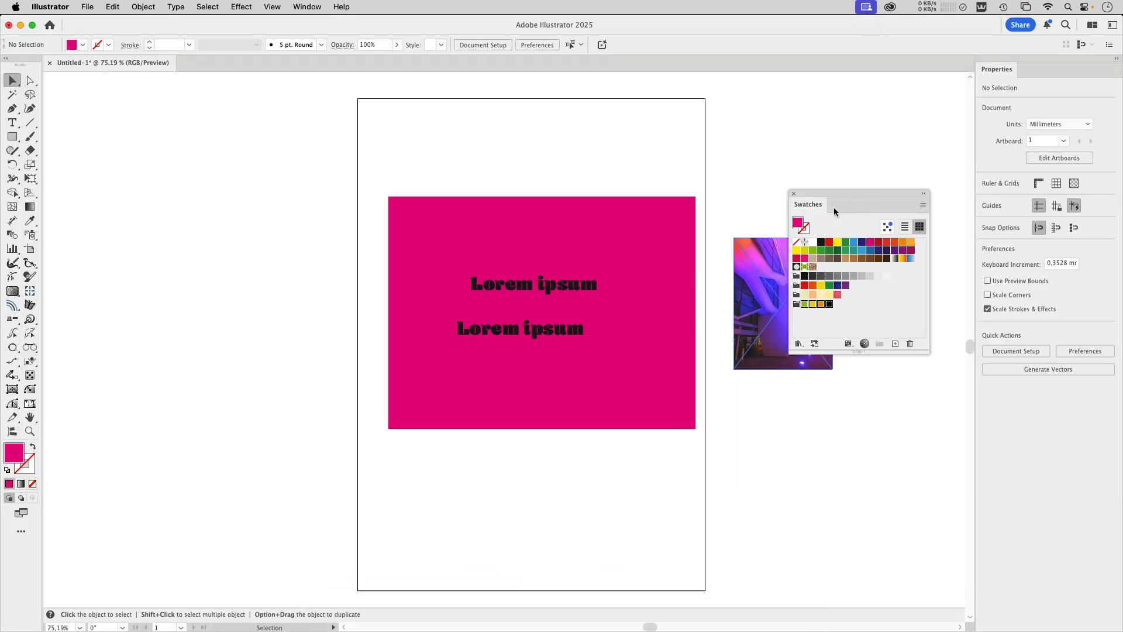
left_click_drag(827, 193, 866, 96)
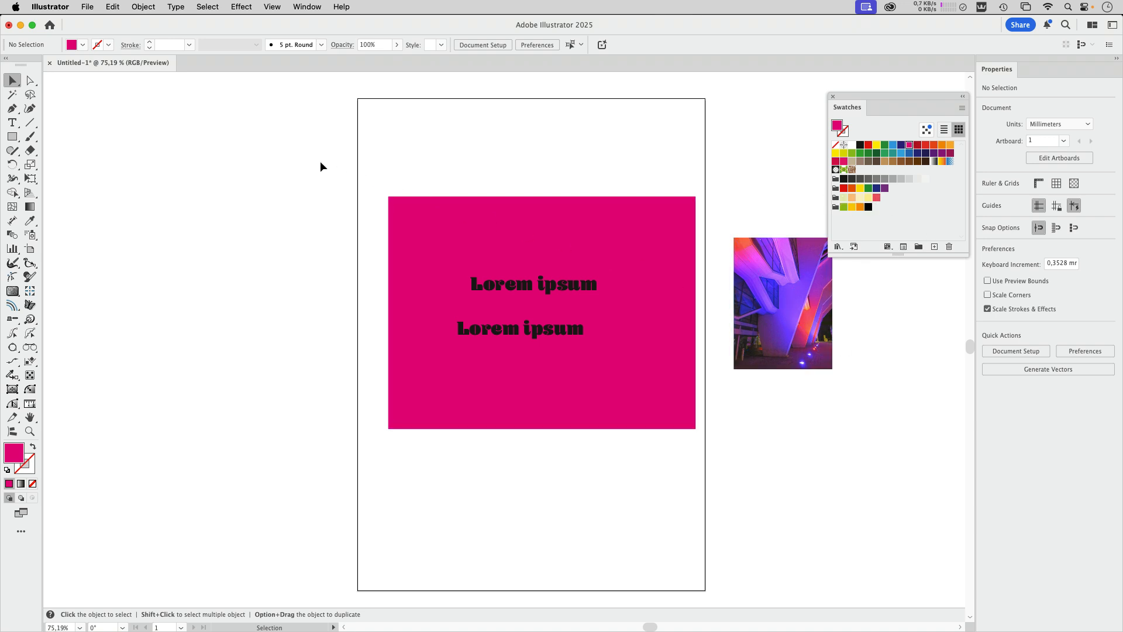
left_click_drag(320, 160, 668, 472)
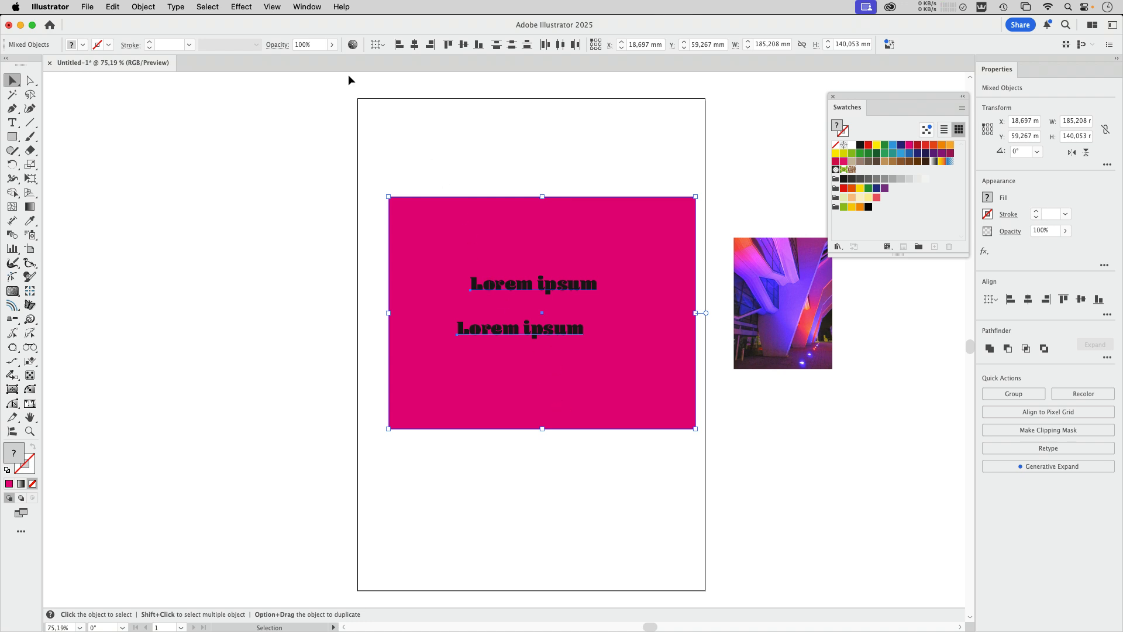
- Inspect the color reduction options in the advanced Recolor Artwork settings, including preserving white, black and grays, without applying changes
left_click(112, 7)
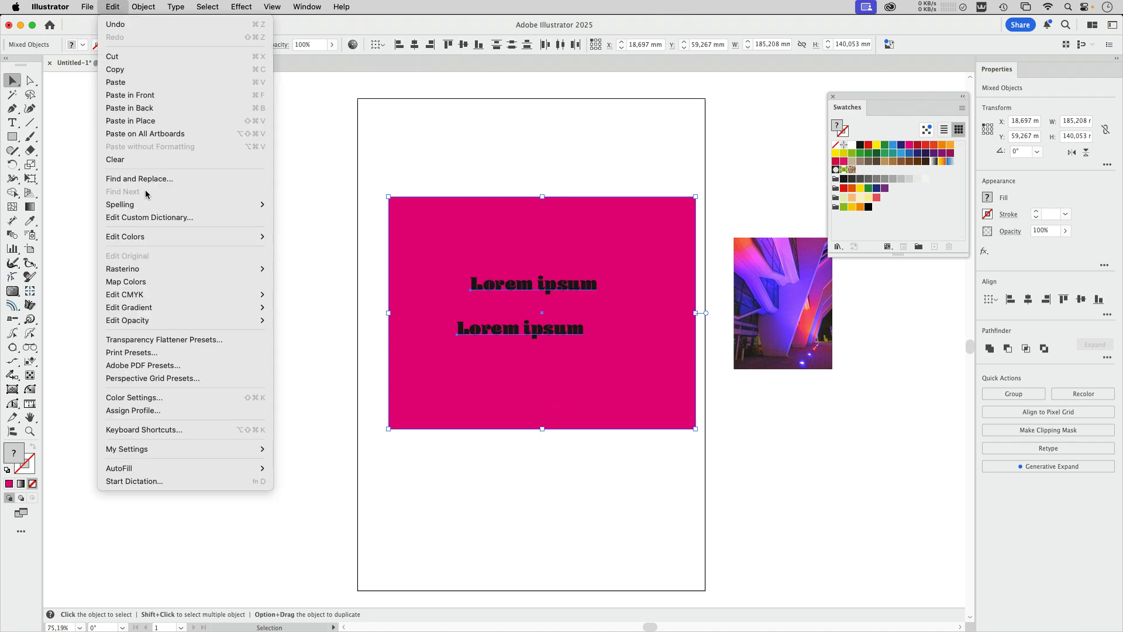
mouse_move(205, 236)
left_click(304, 237)
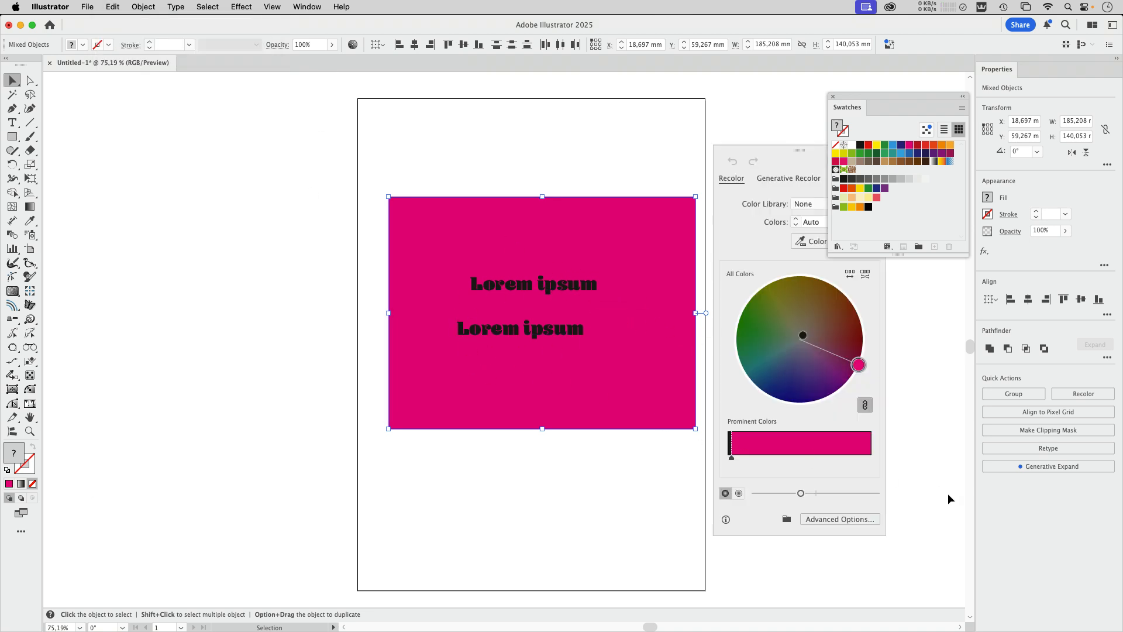
left_click(852, 519)
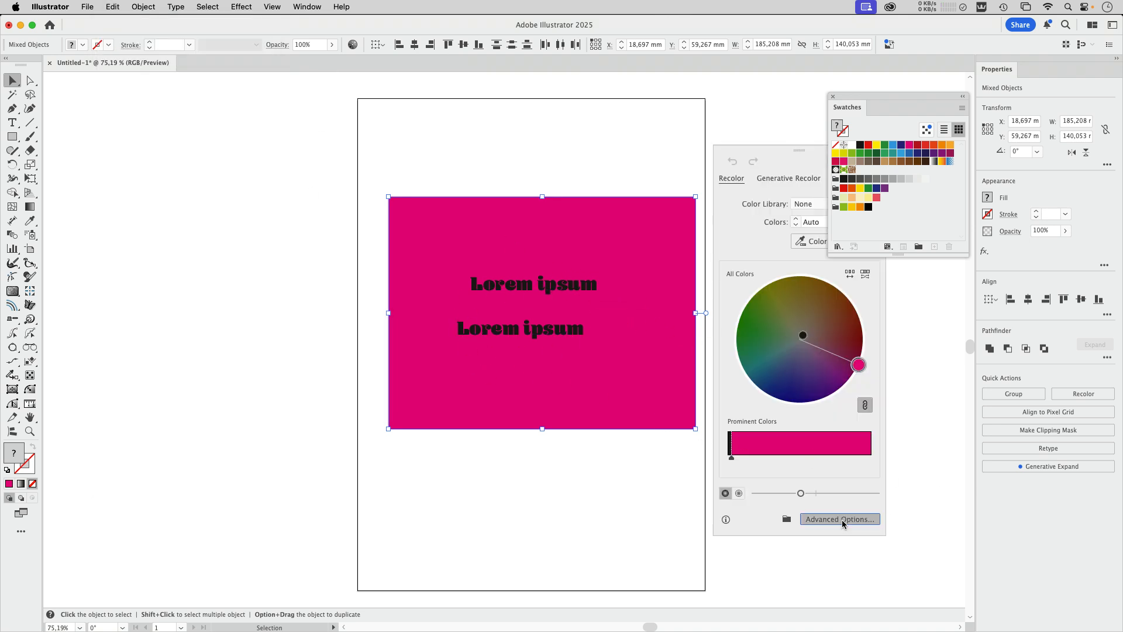
left_click_drag(904, 107, 268, 143)
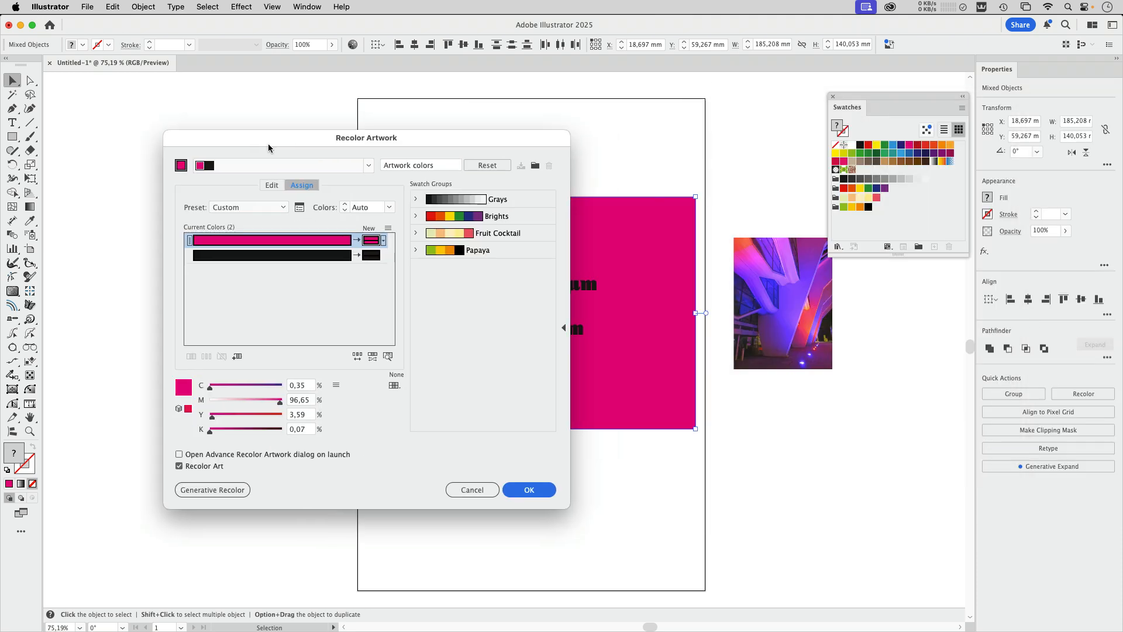
left_click(272, 211)
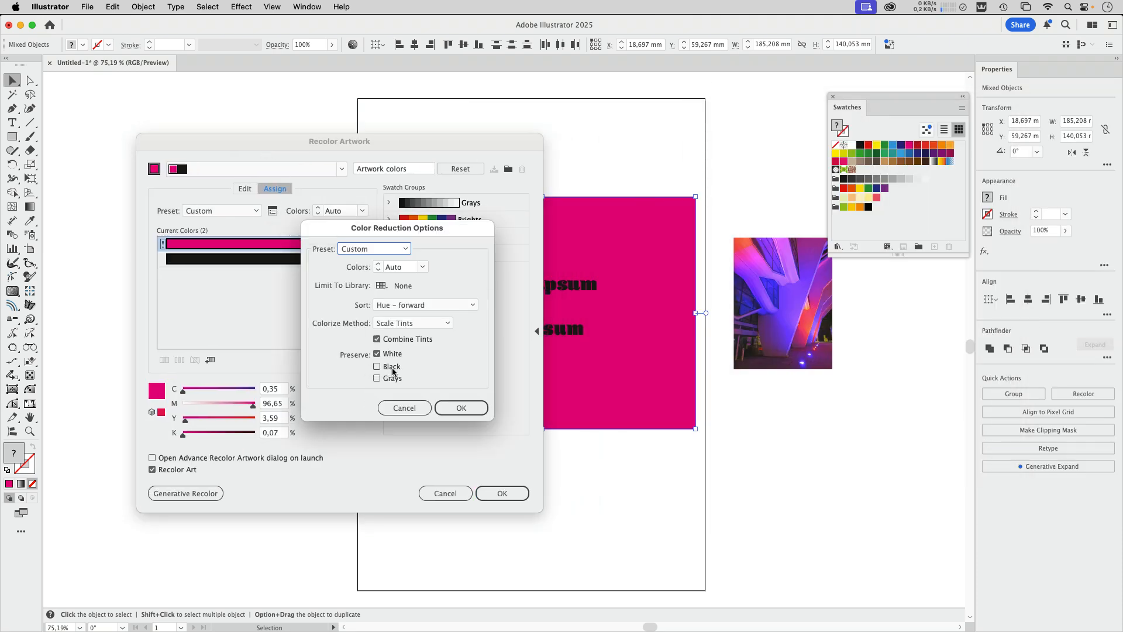
left_click(404, 408)
left_click(445, 493)
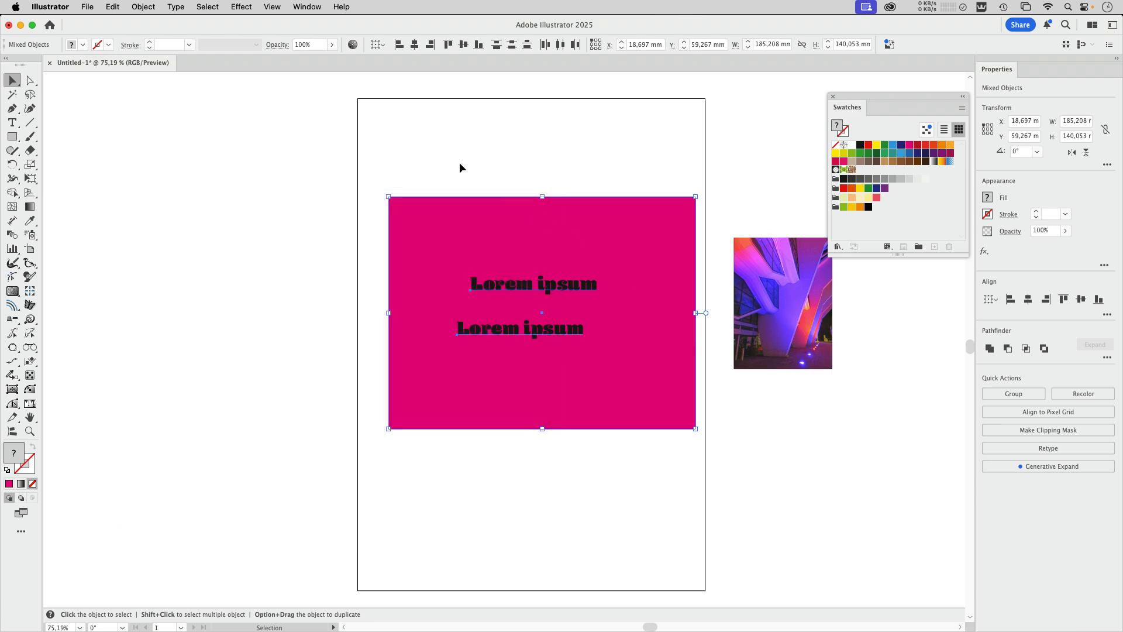
- Recolor the selected artwork with the Fruit Cocktail swatch group as the color library
left_click(352, 45)
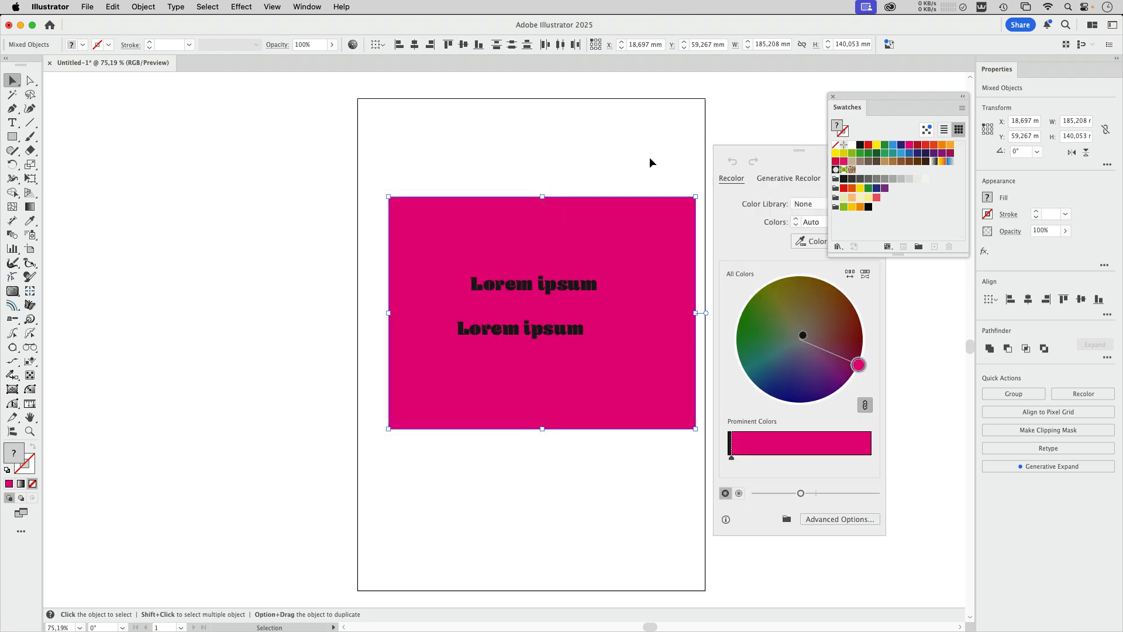
left_click_drag(796, 153, 248, 150)
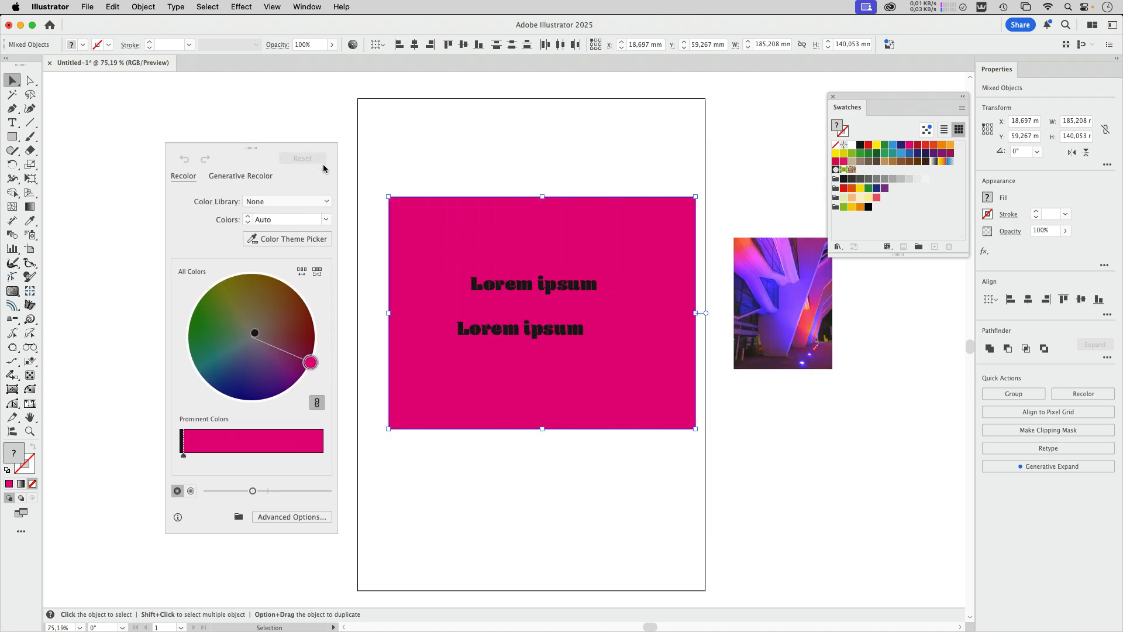
left_click(326, 202)
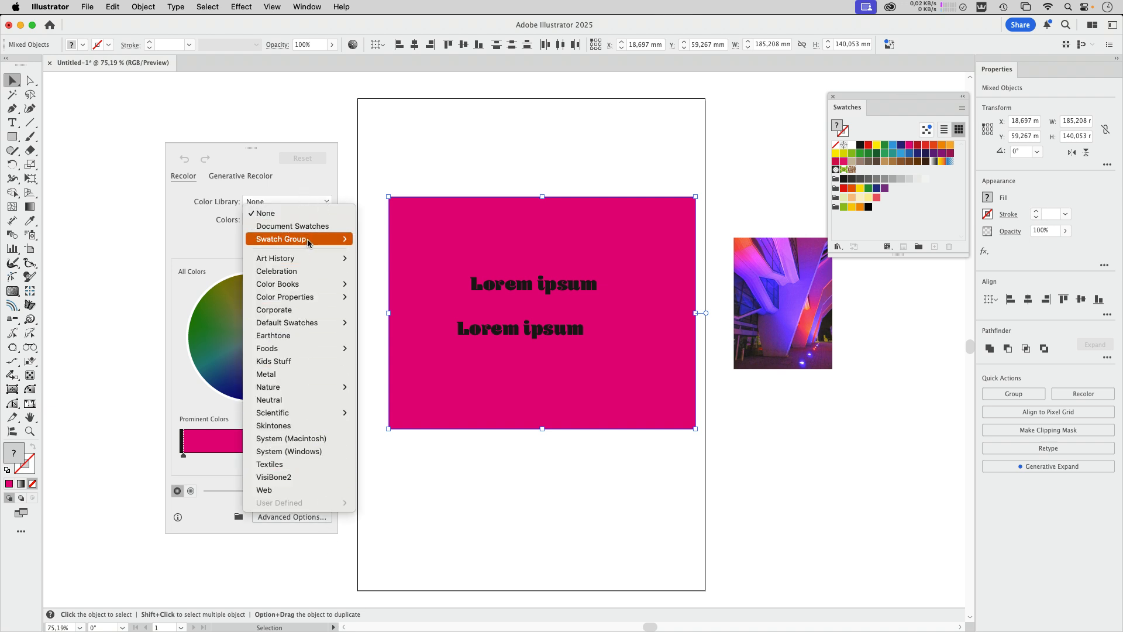
mouse_move(309, 241)
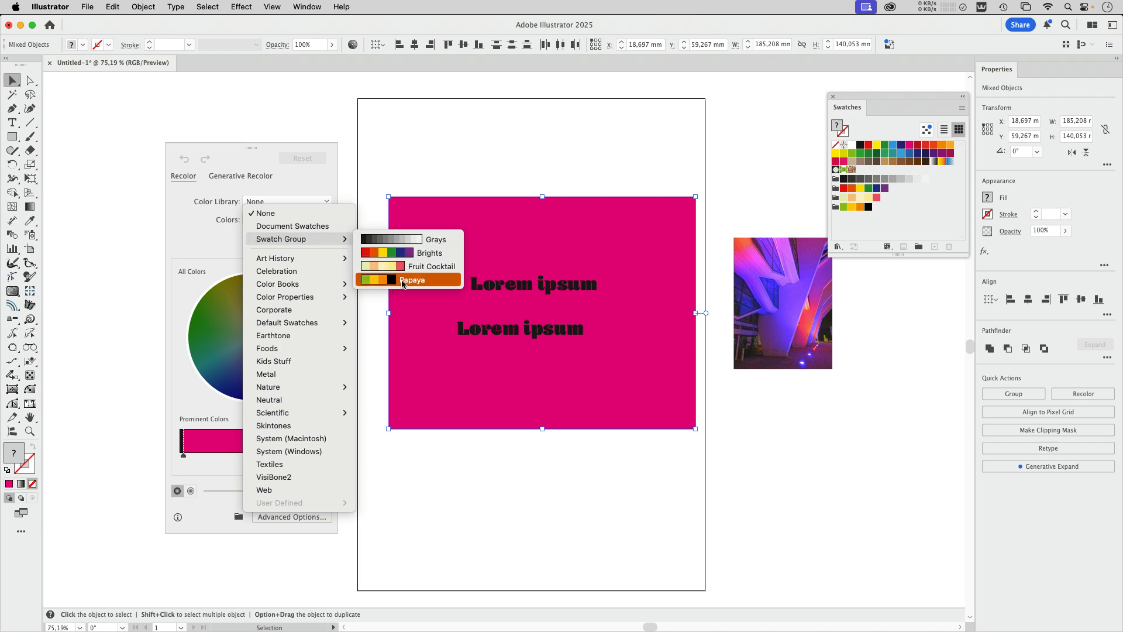
key("Escape")
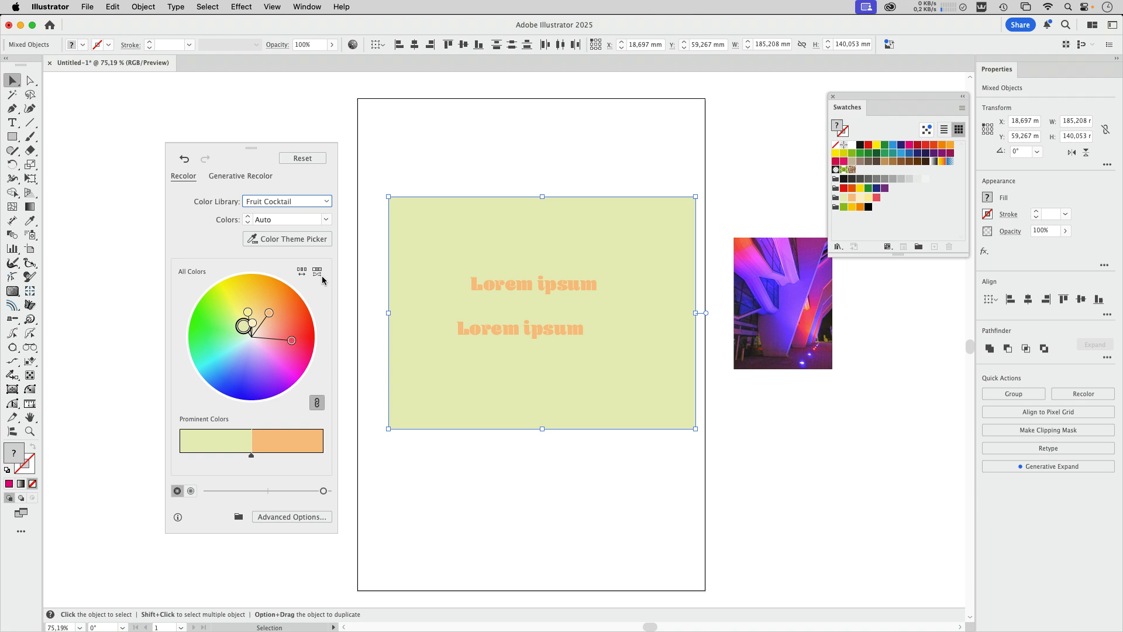
- Shuffle the artwork's color order repeatedly, then enlarge the light green share of the prominent colors and darken the overall brightness
left_click(301, 272)
left_click(301, 272)
left_click(301, 272)
left_click(302, 271)
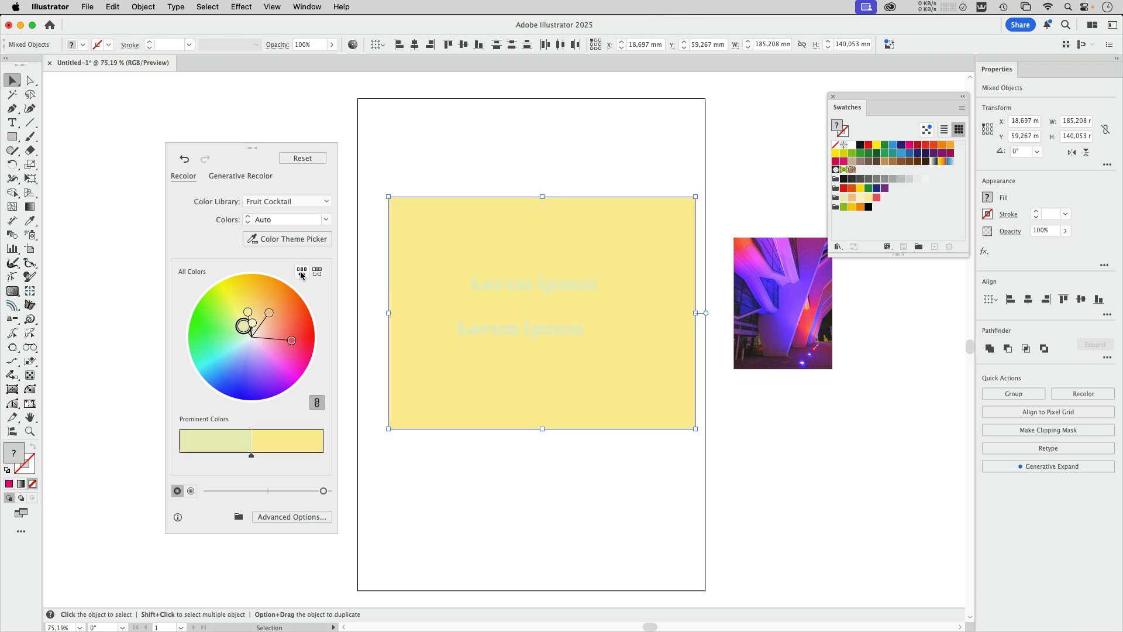
left_click(301, 272)
left_click(301, 272)
left_click(301, 272)
left_click(301, 272)
left_click(301, 272)
left_click(301, 272)
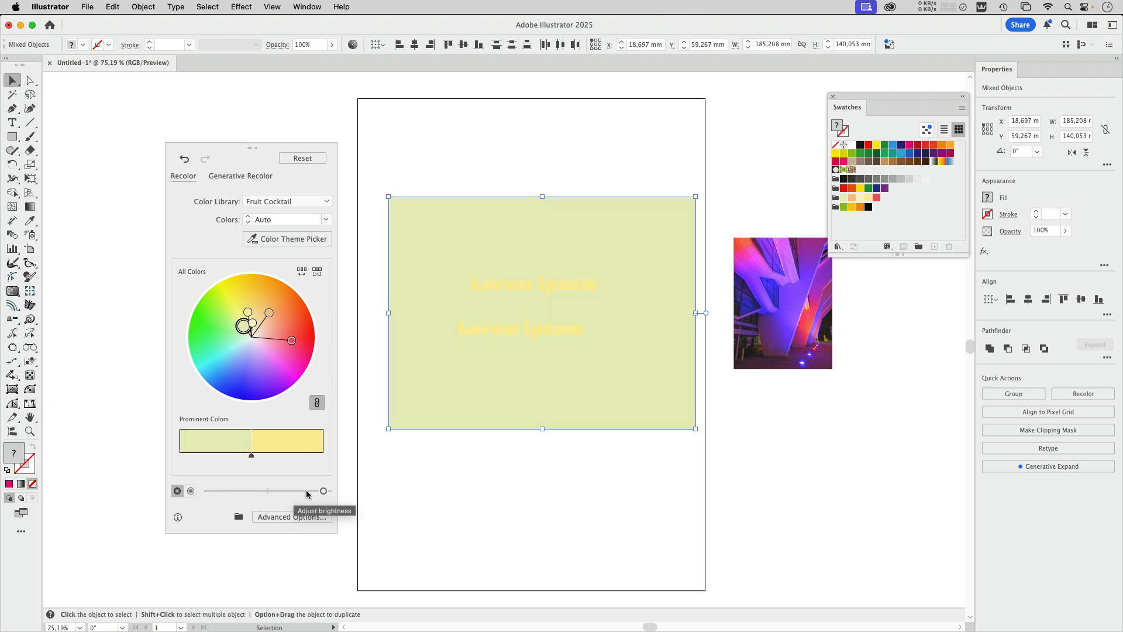
mouse_move(252, 458)
left_mouse_down()
mouse_move(208, 458)
mouse_move(288, 457)
mouse_move(263, 457)
left_mouse_up()
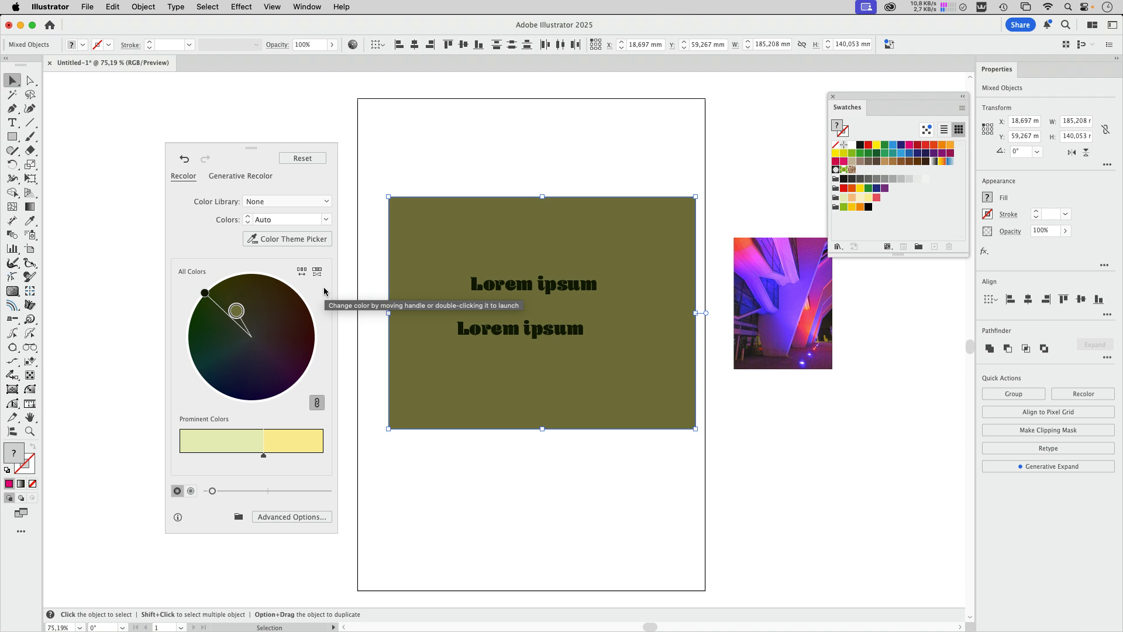
- Recolor the artwork with a color theme picked from the purple architecture photo, raising the brightness and shuffling the color order
left_click(286, 239)
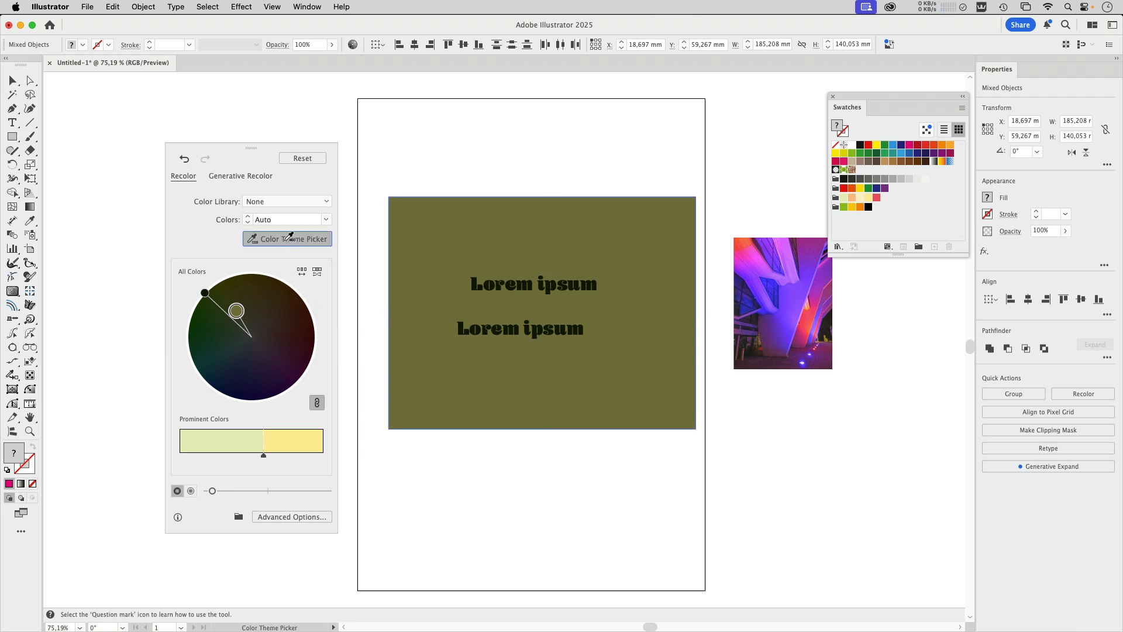
left_click(804, 279)
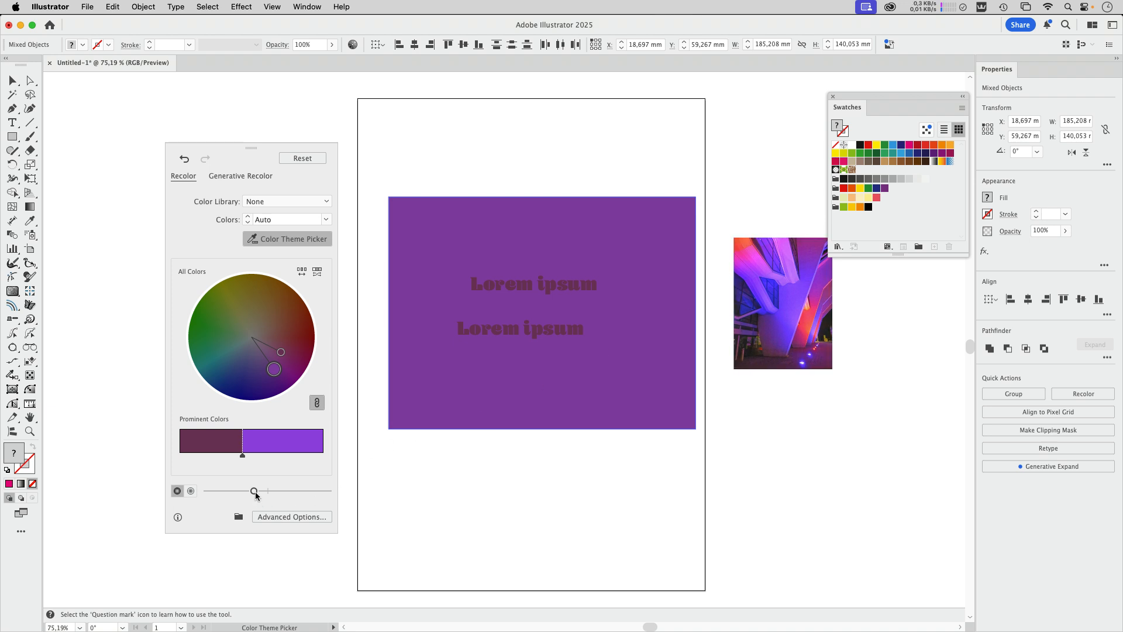
left_click_drag(255, 495, 298, 494)
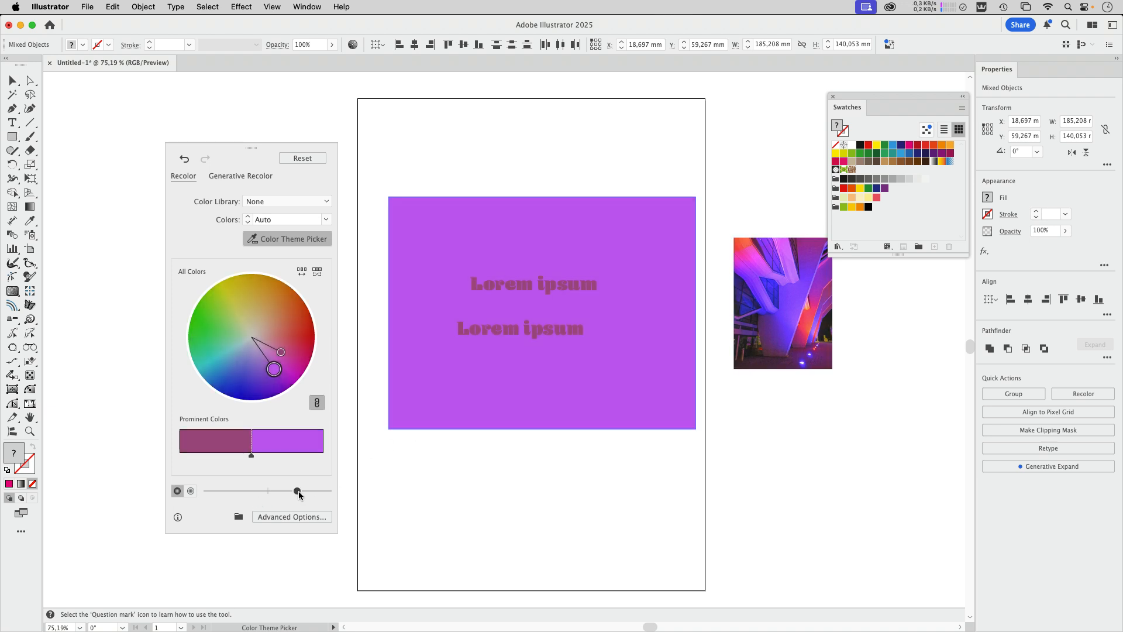
left_click(301, 275)
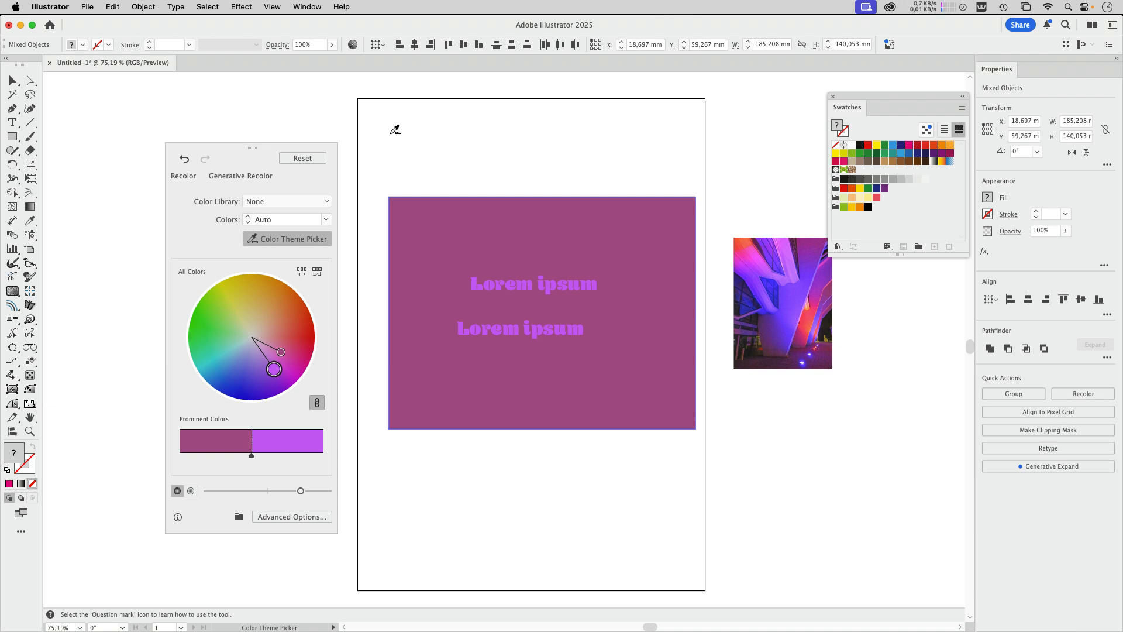
- Recolor the artwork with the Fruit Cocktail swatch group in the advanced recolor settings and apply the result
left_click(298, 516)
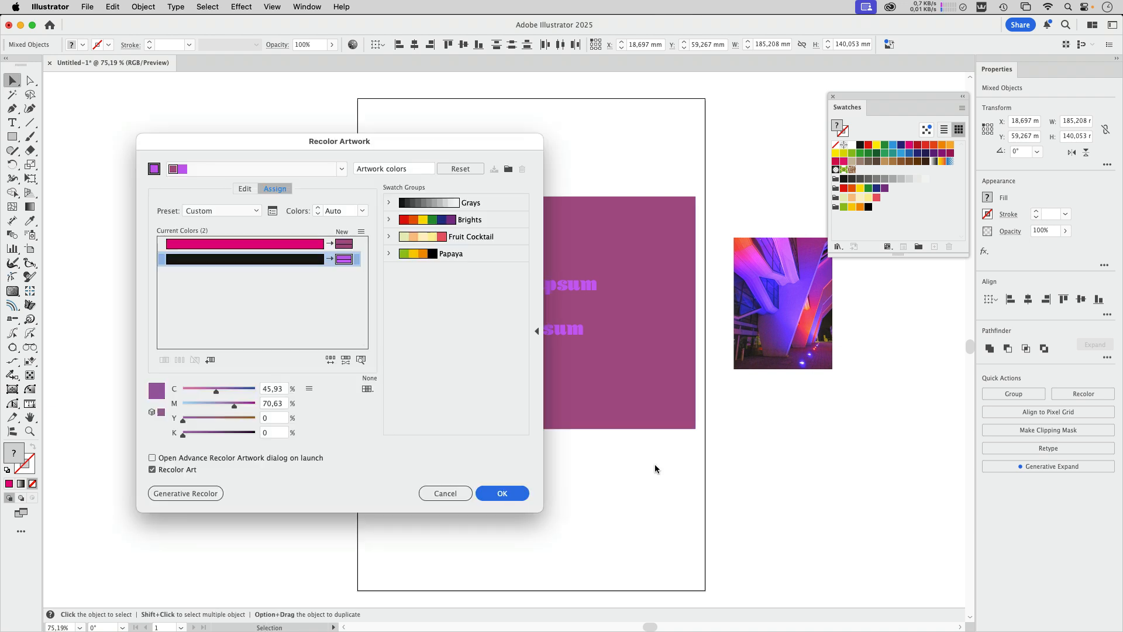
left_click_drag(450, 149, 591, 97)
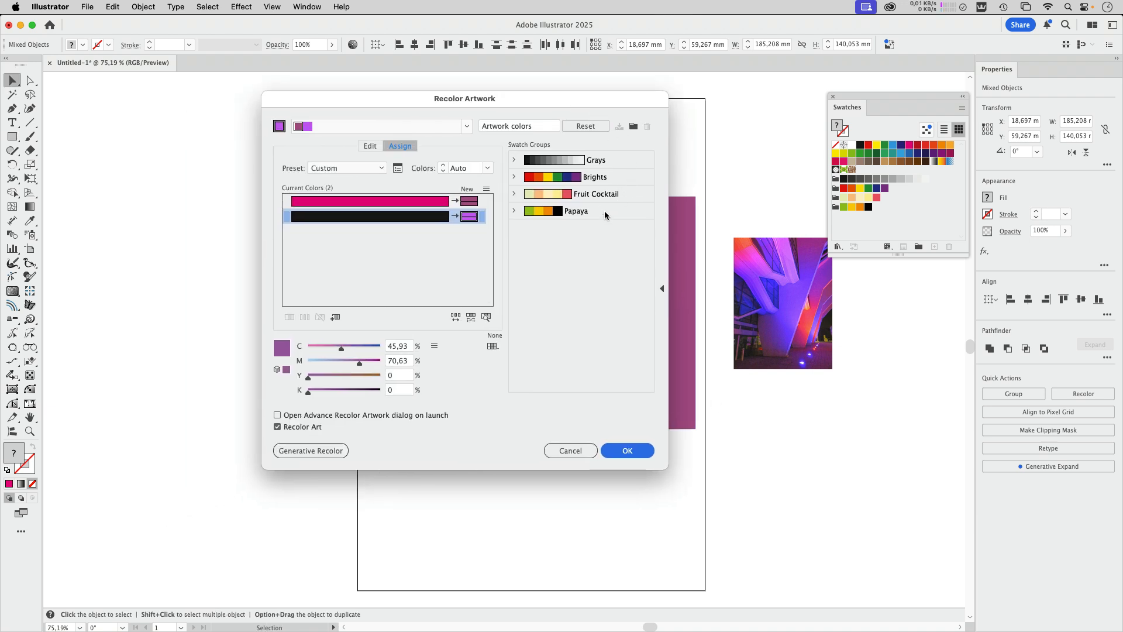
left_click(630, 198)
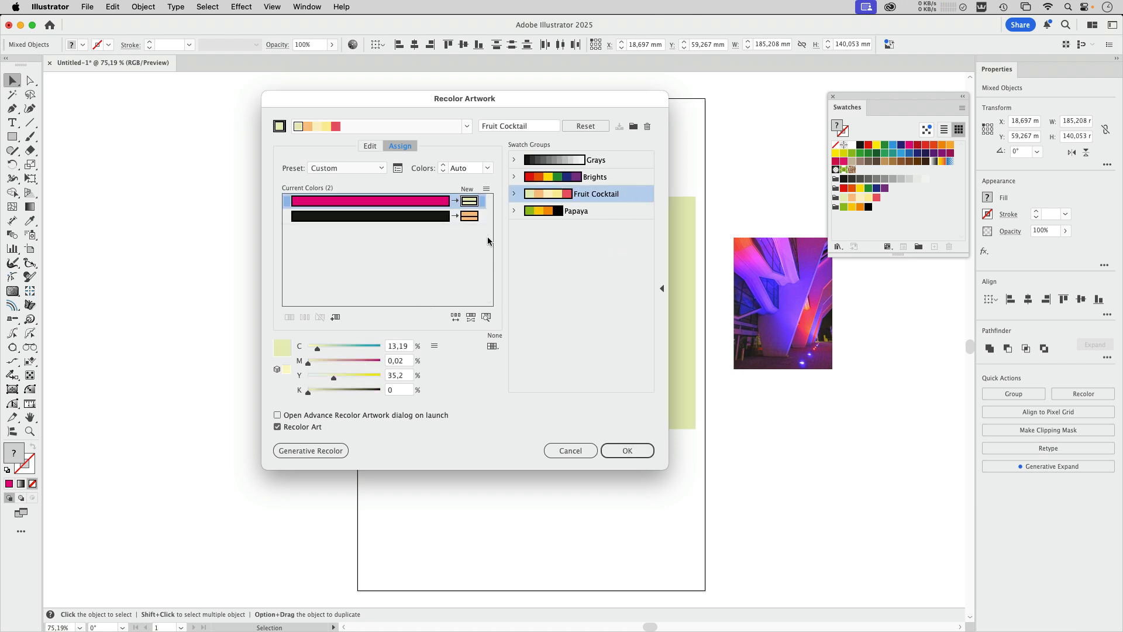
left_click_drag(501, 106, 242, 119)
mouse_move(210, 229)
left_mouse_down()
mouse_move(225, 211)
mouse_move(210, 212)
left_mouse_up()
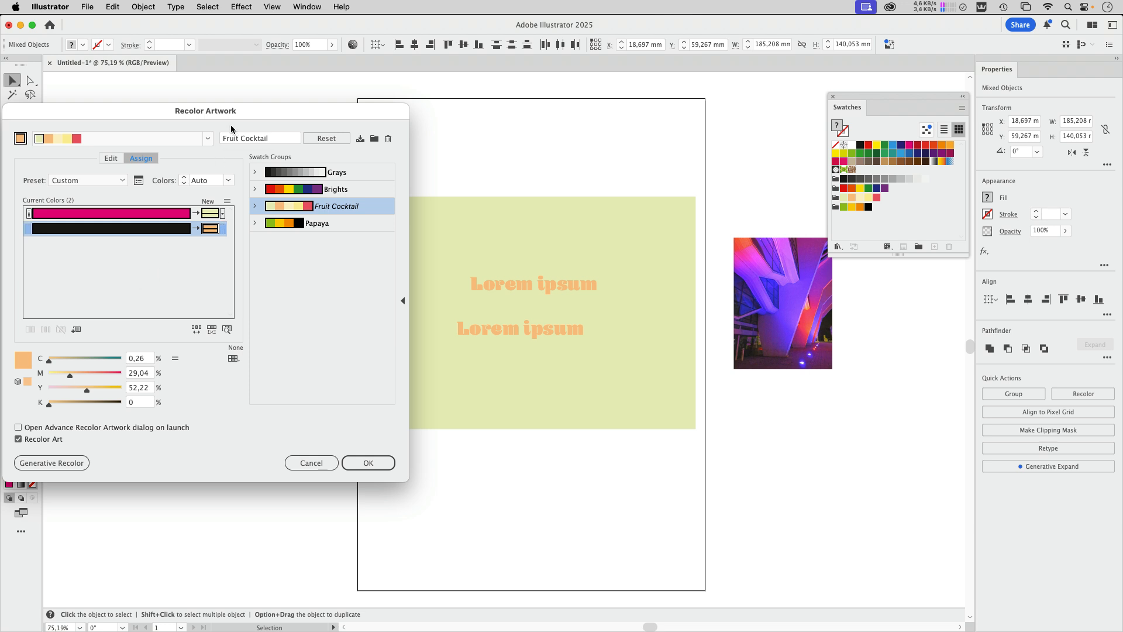
left_click_drag(253, 113, 288, 105)
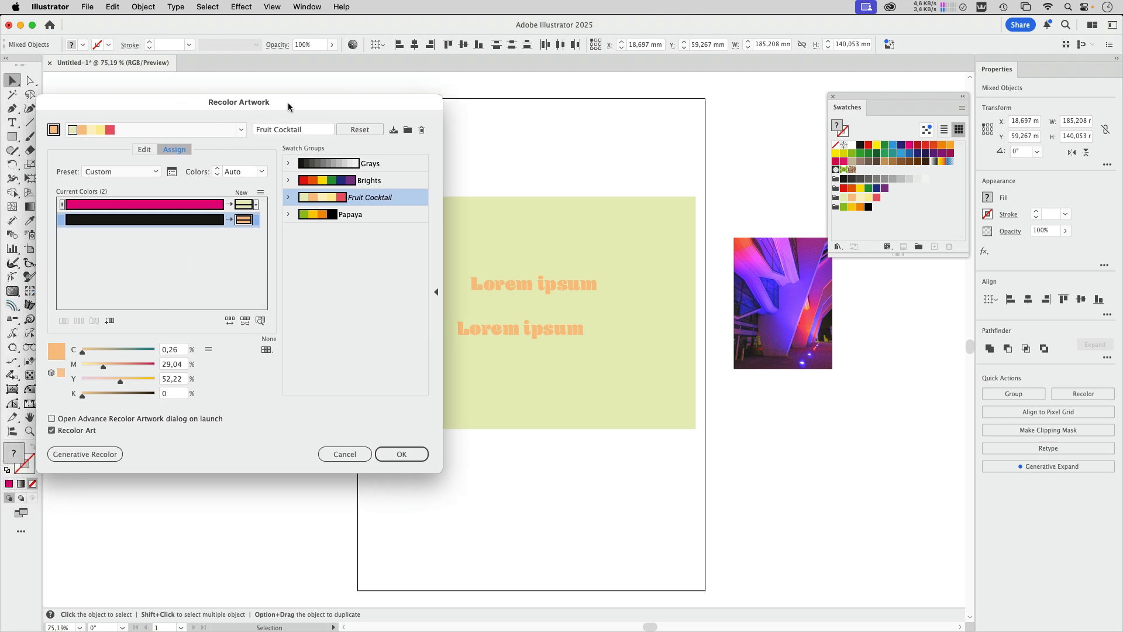
left_click(419, 457)
key("Return")
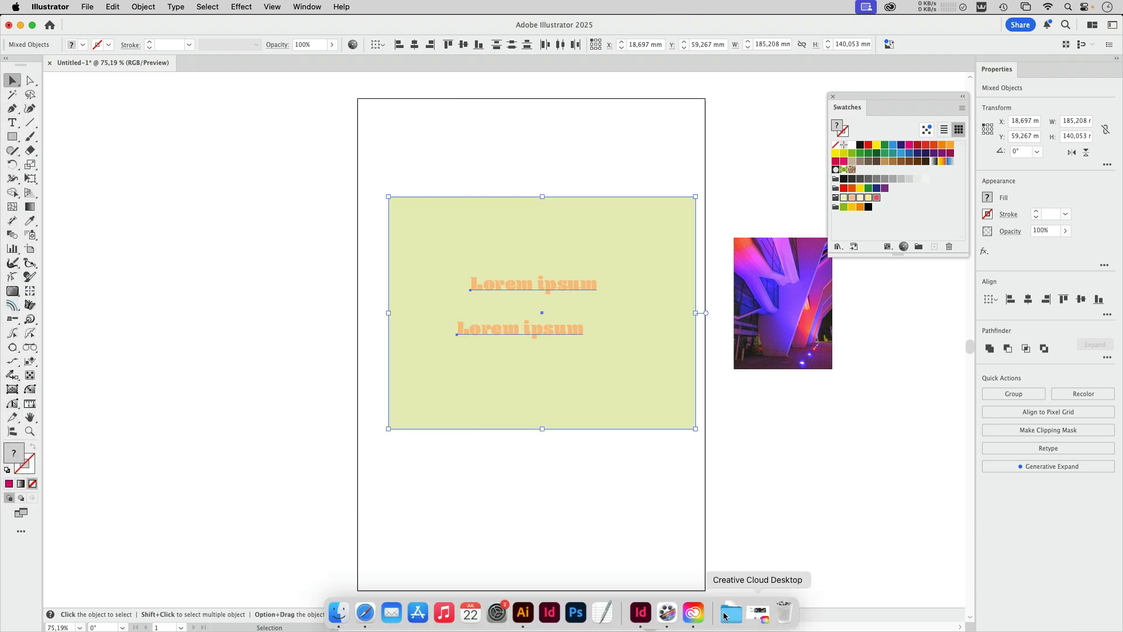
- Switch to InDesign and extract a colour theme from the knitted toy photo with the Colour Theme Tool
left_click(641, 612)
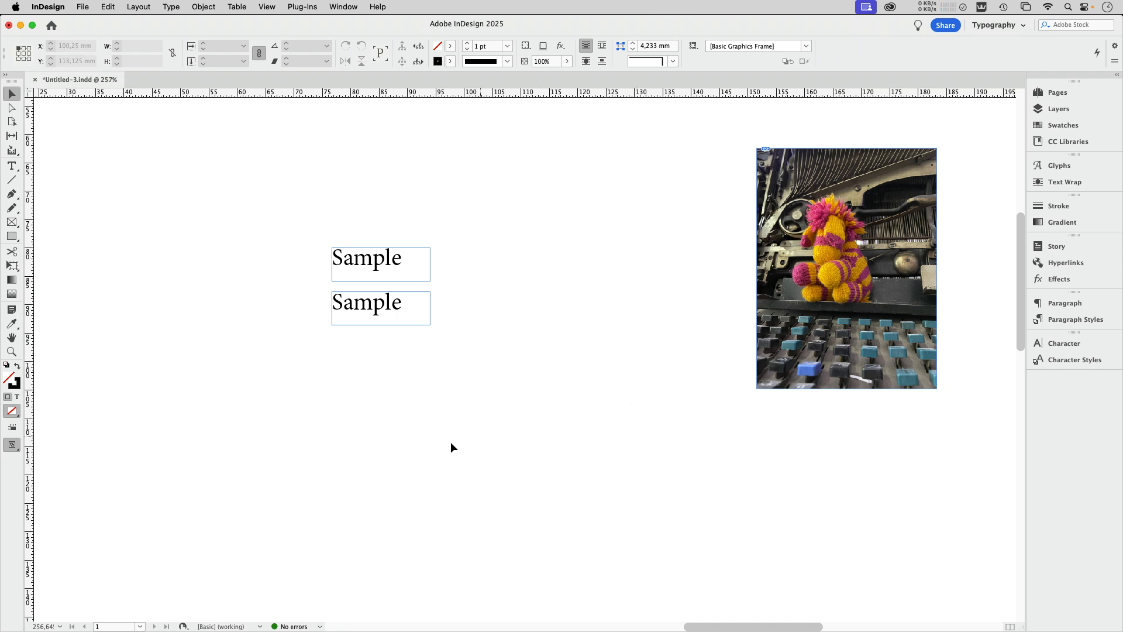
left_click(10, 325)
right_click(10, 325)
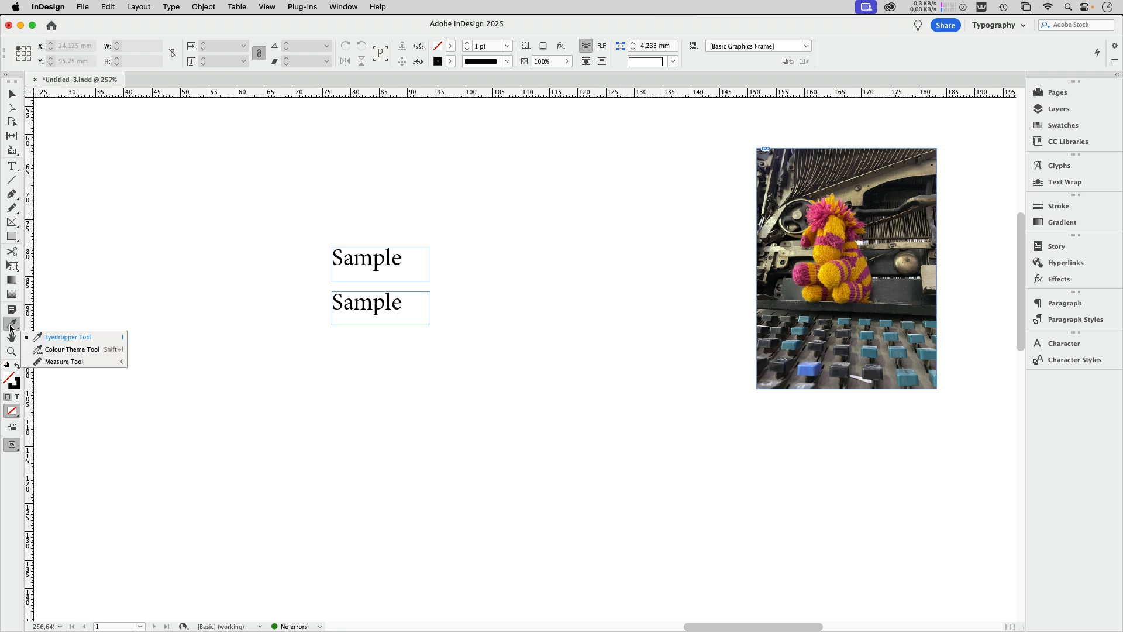
left_click(94, 352)
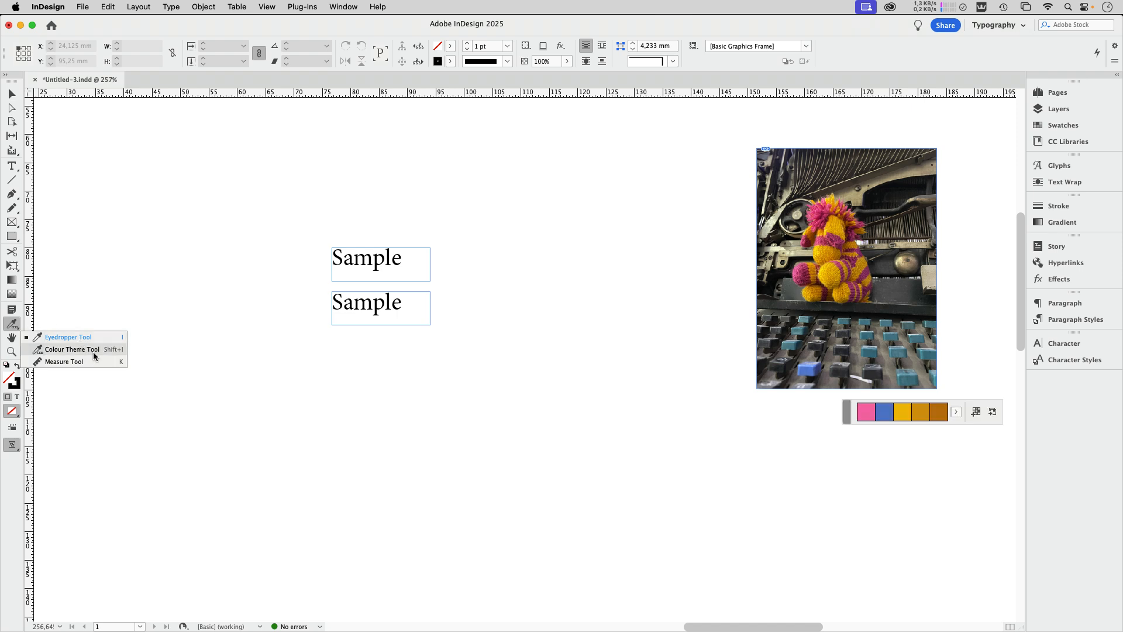
left_click(862, 252)
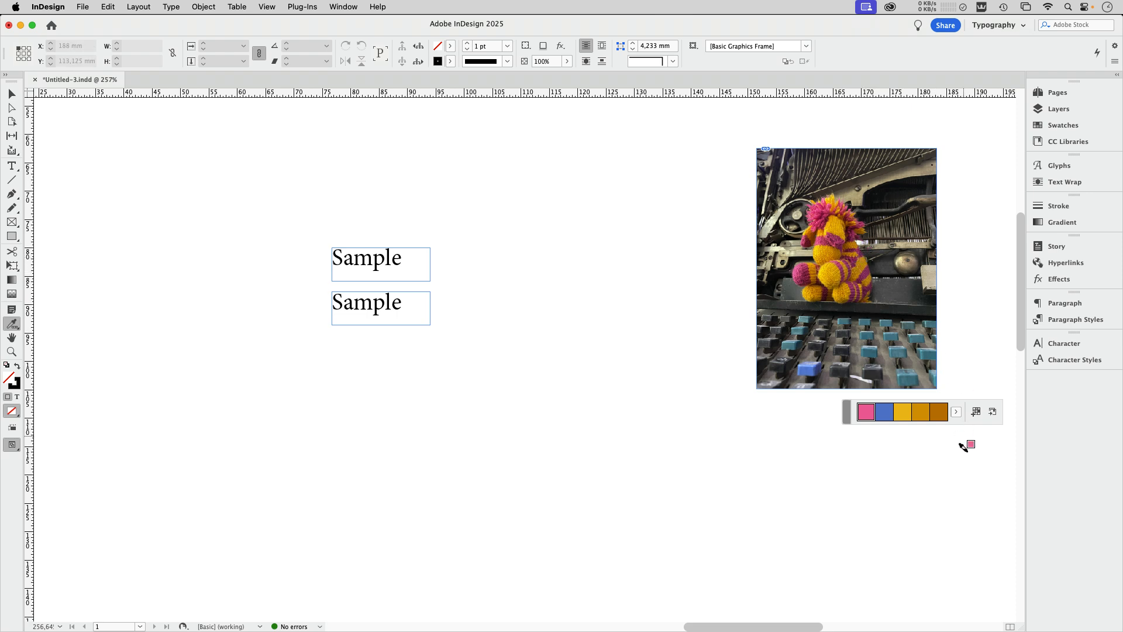
- Check the theme variations, add the Colourful theme to the document swatches, and inspect the colours in the Colourful_Theme group
left_click(956, 412)
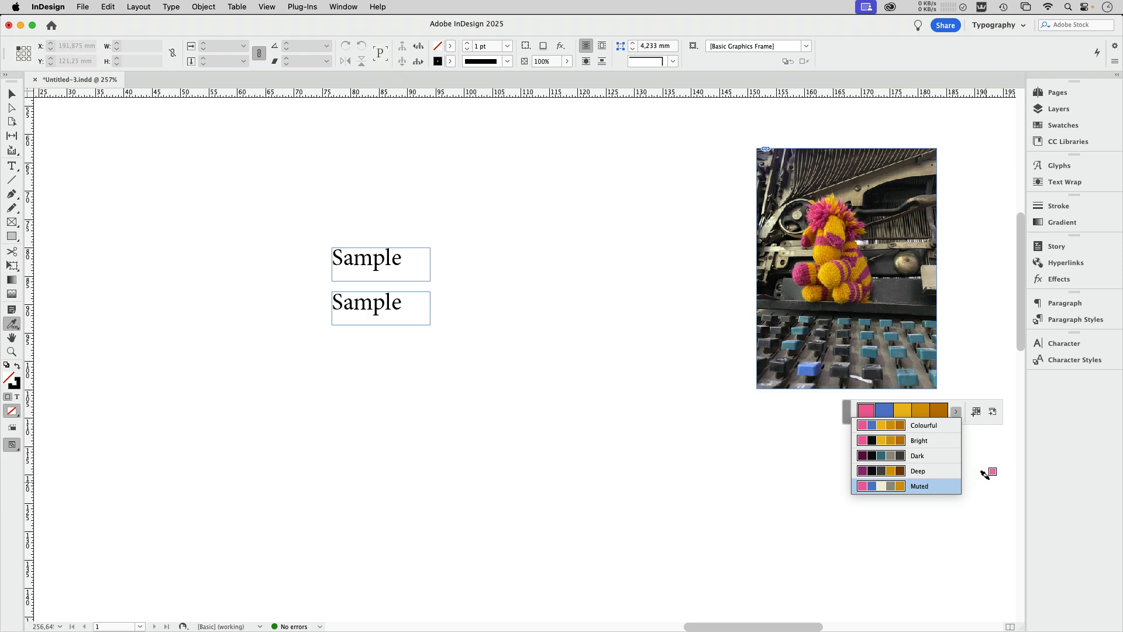
left_click(975, 412)
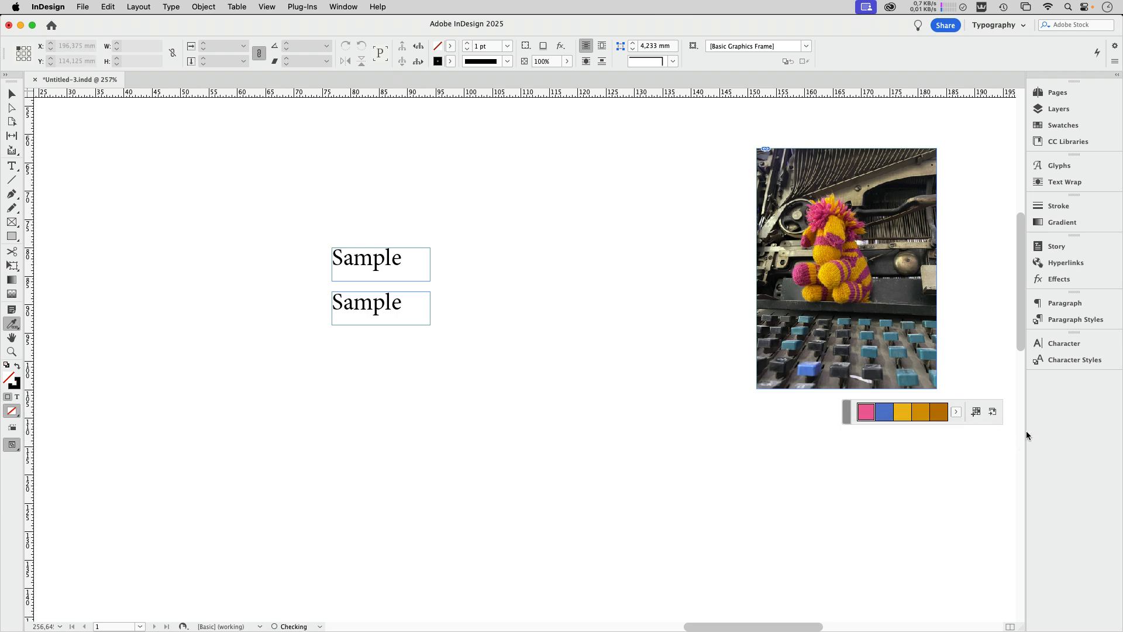
left_click(1057, 125)
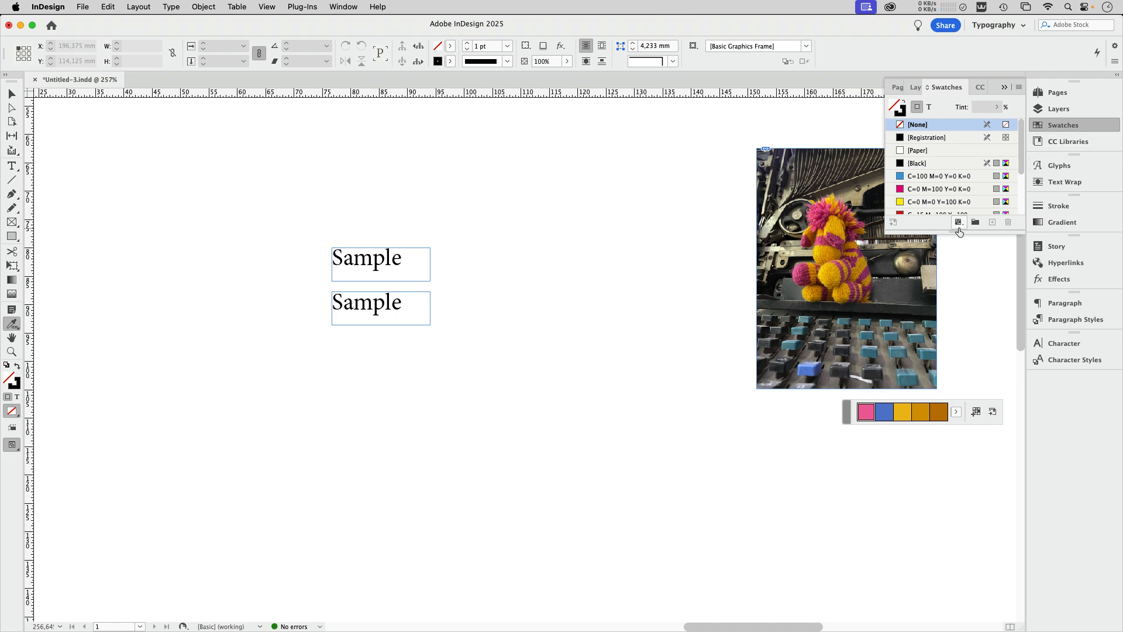
left_click_drag(959, 232, 959, 496)
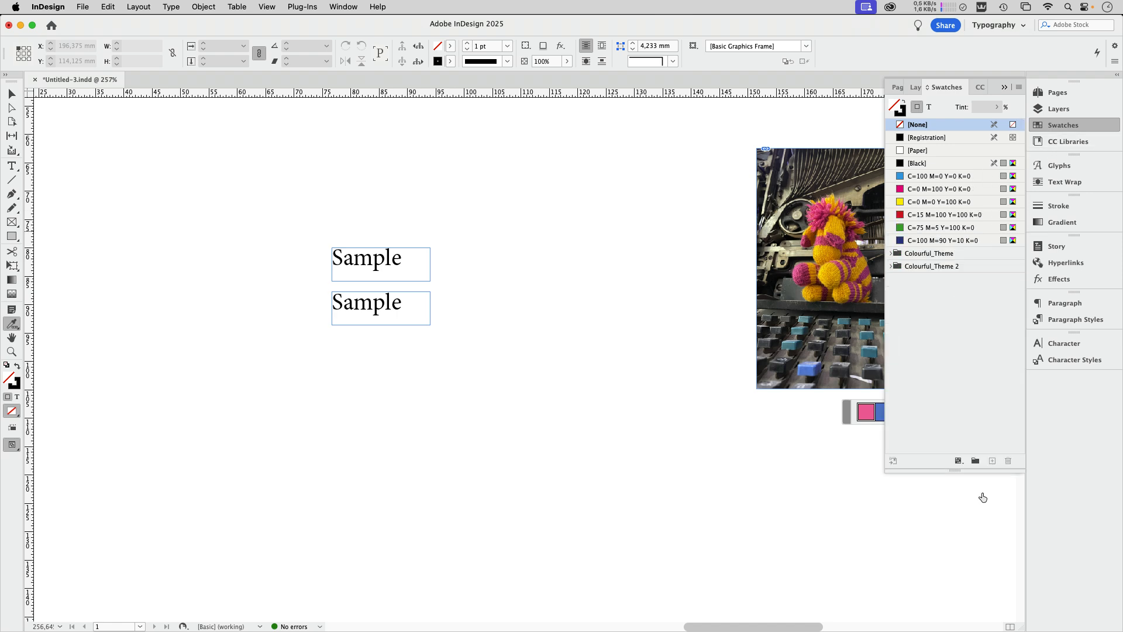
left_click(891, 254)
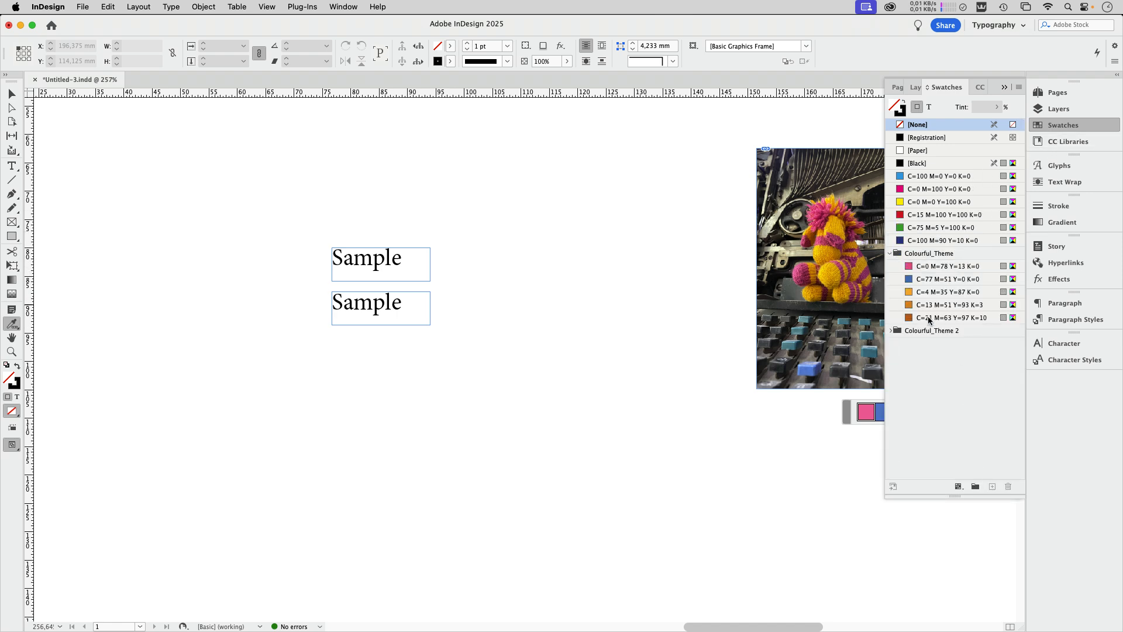
left_click(1093, 122)
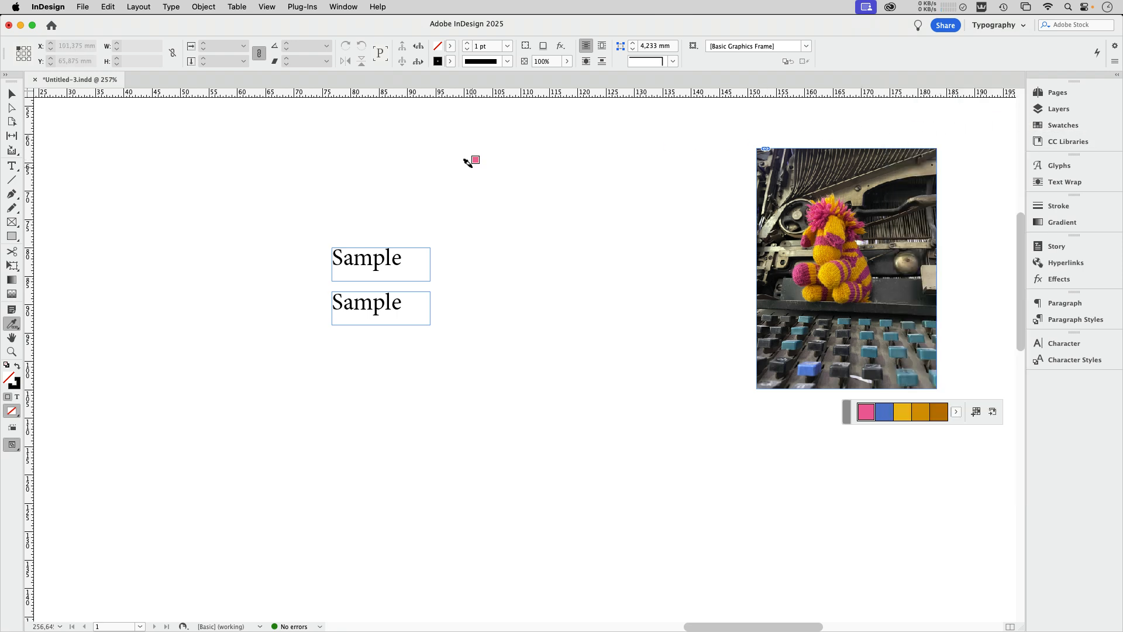